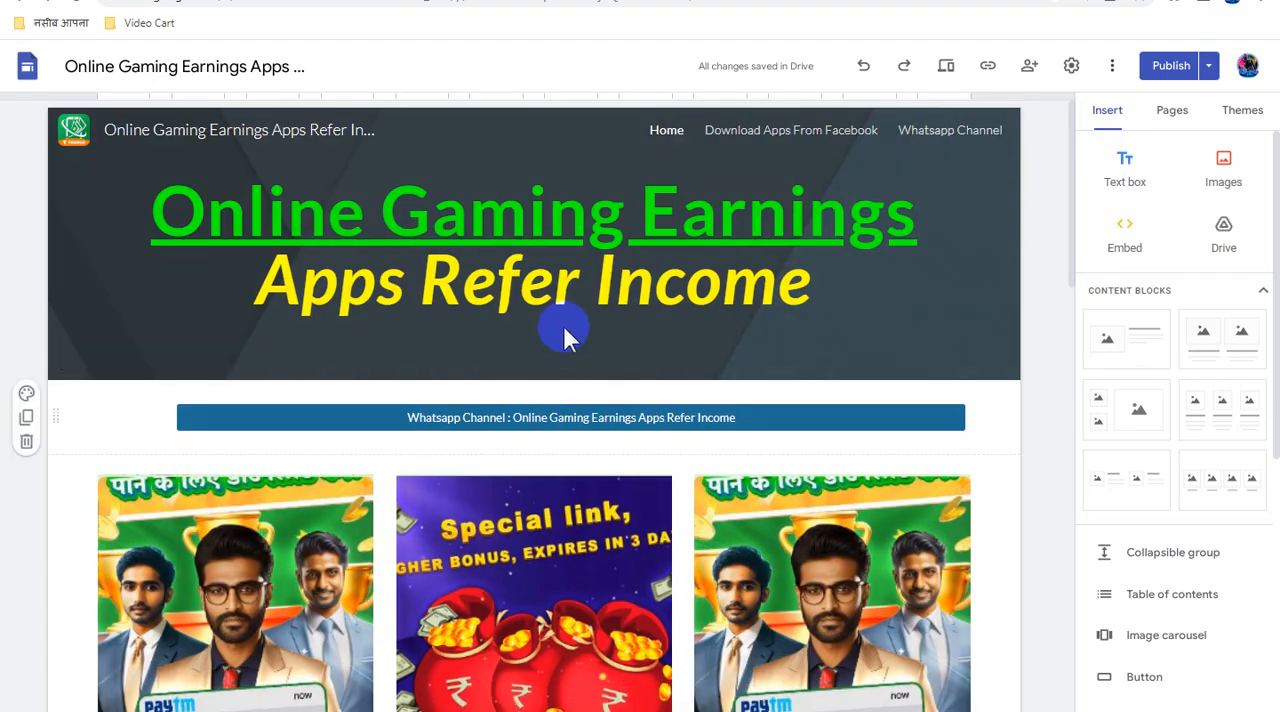
- Switch to the Google Sites editor and link the first of the three banner images to the copied ad direct link
click(547, 245)
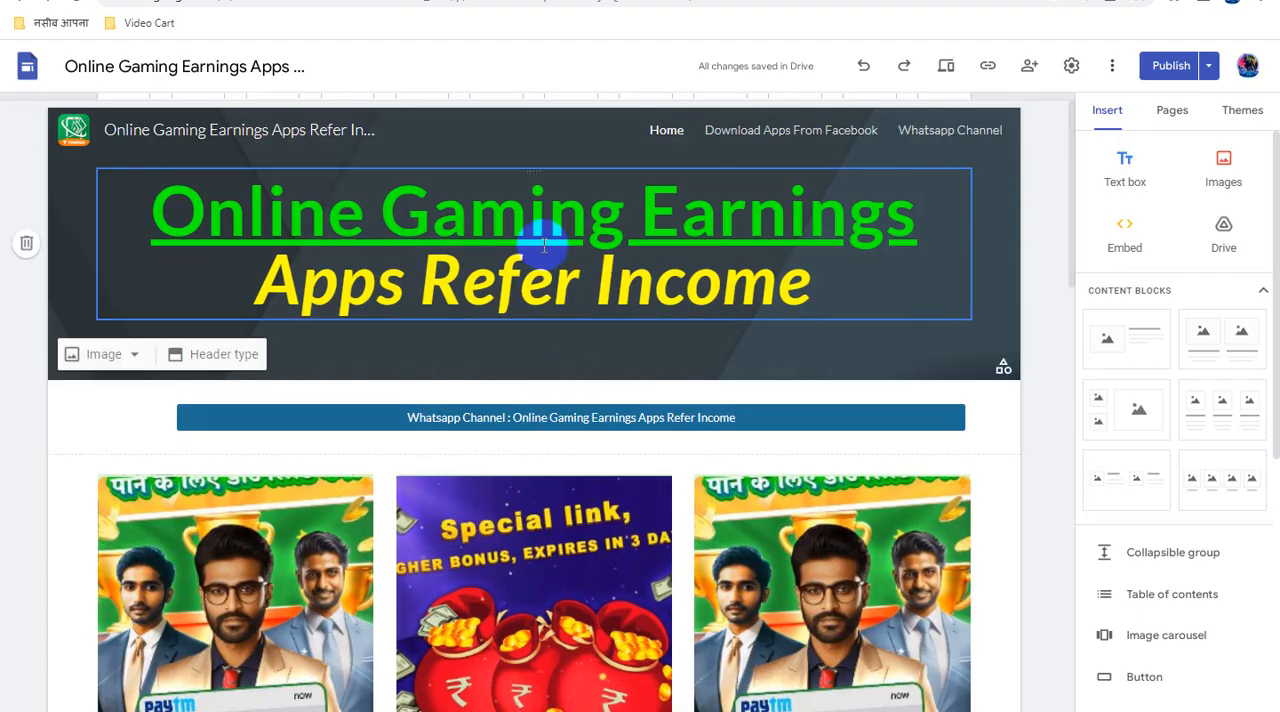
scroll(563, 369, down, 3)
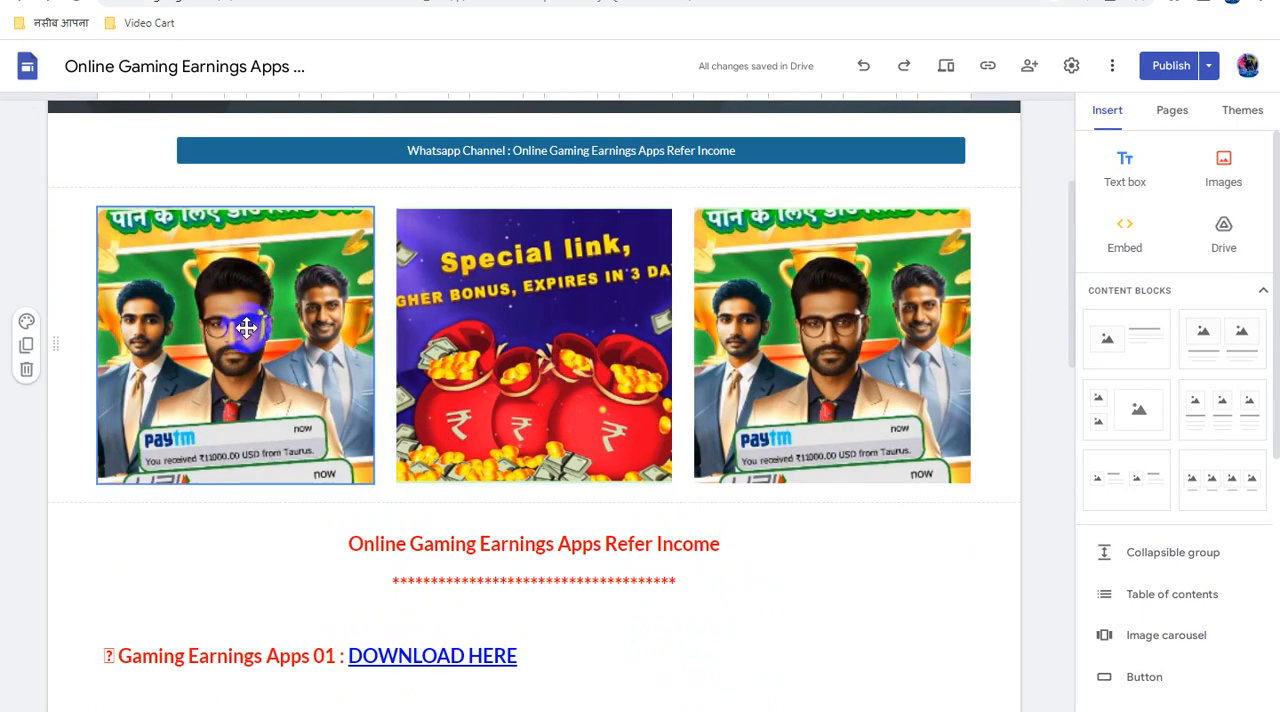
click(189, 180)
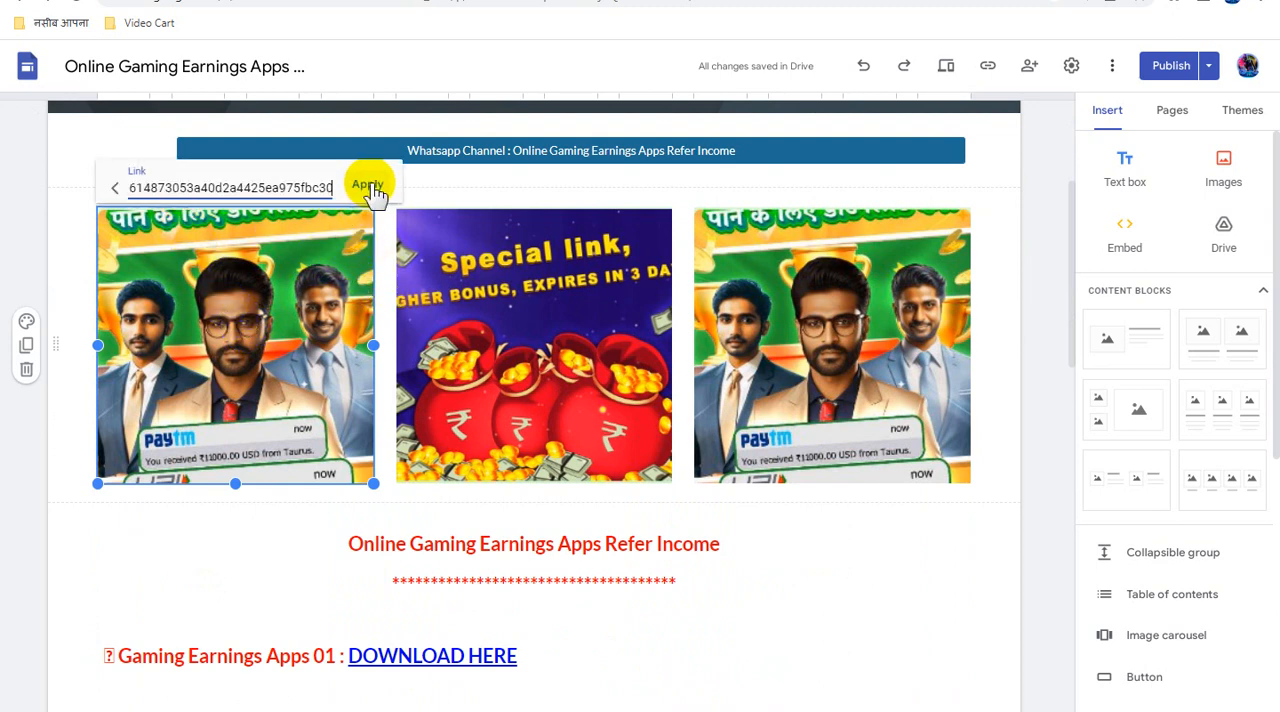
click(368, 186)
- Link the middle "Special link" banner image to the copied inventorypikepockets.com direct link
click(524, 352)
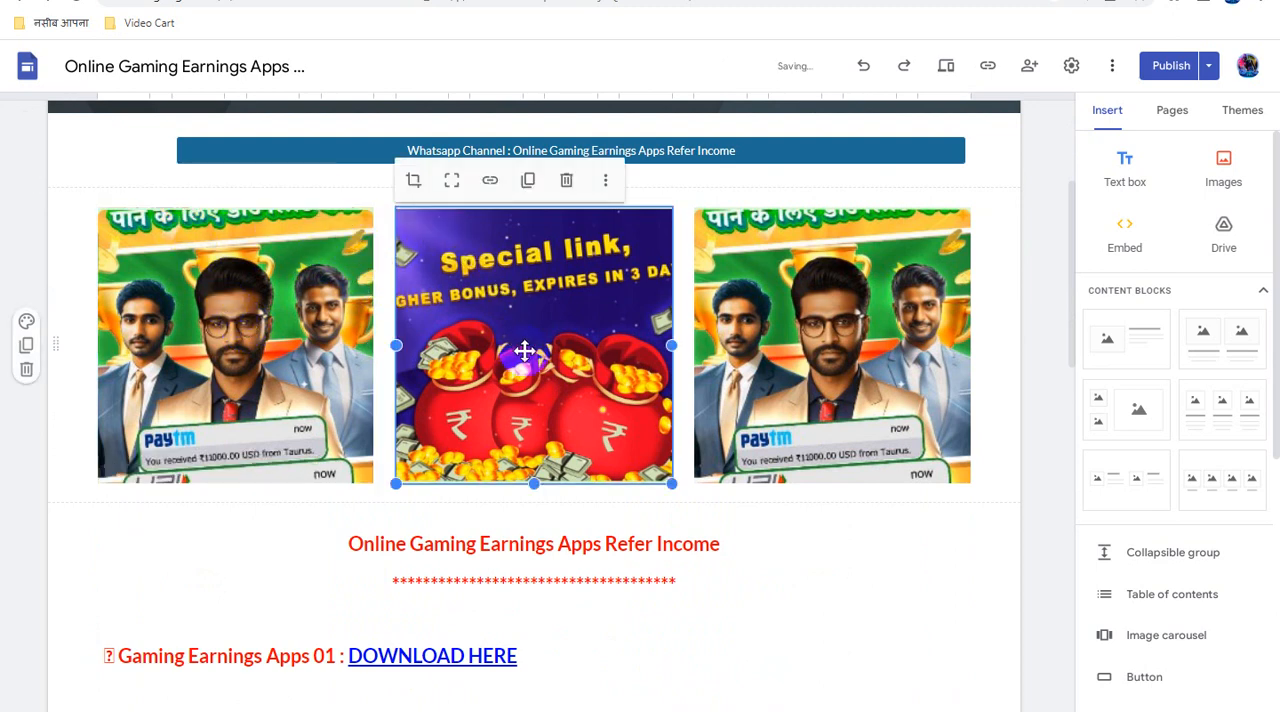
click(526, 193)
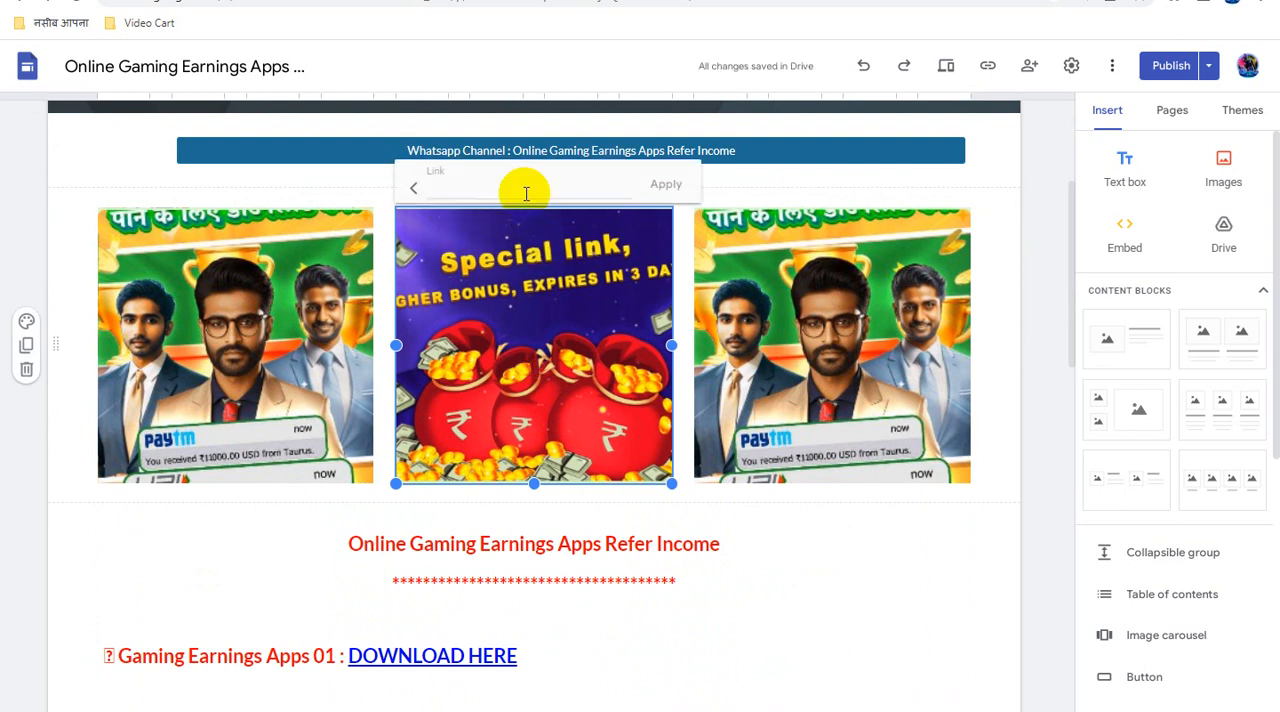
key(ctrl+v)
click(664, 186)
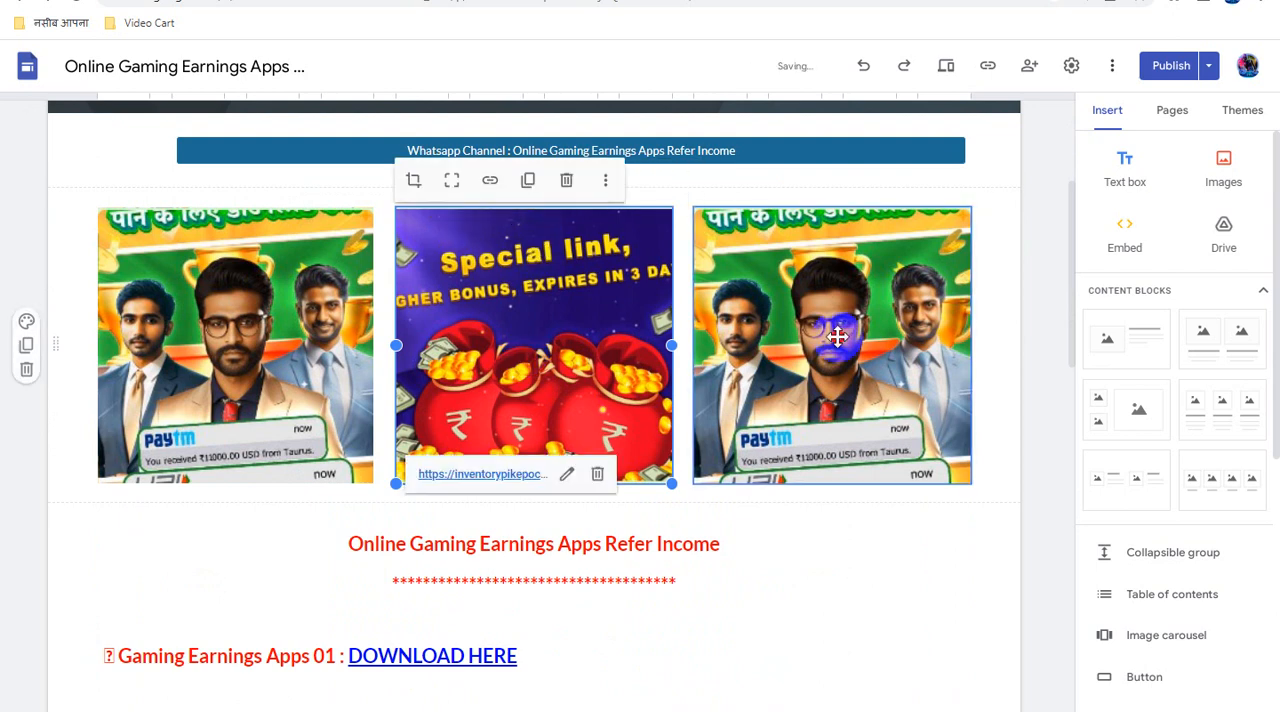
- Link the third banner image in the row to the copied inventorypikepockets.com direct link
click(836, 337)
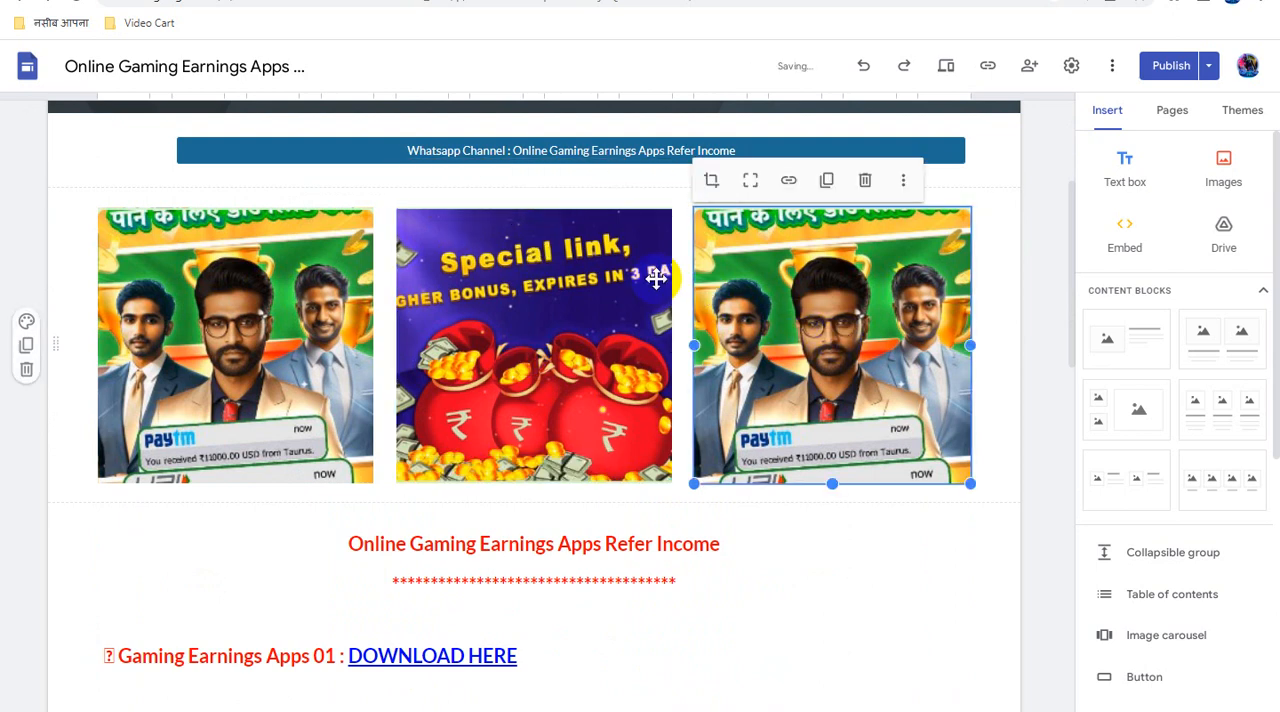
click(789, 184)
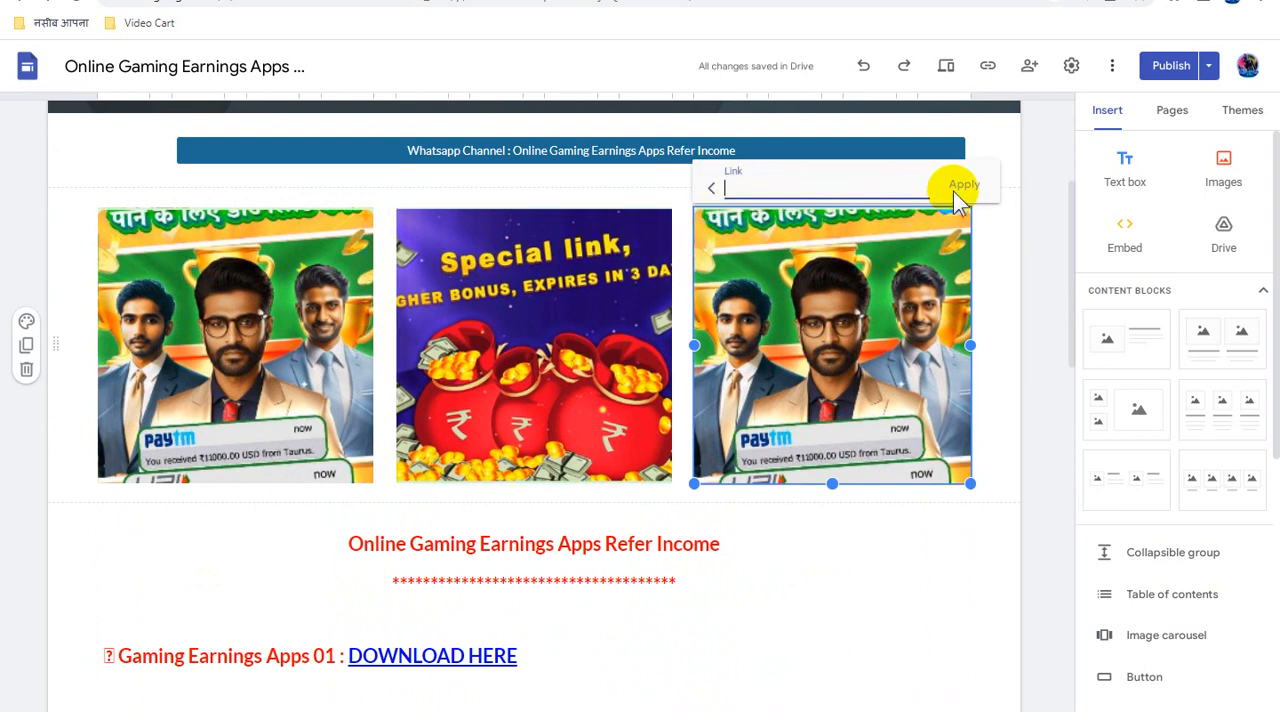
key(ctrl+v)
click(963, 185)
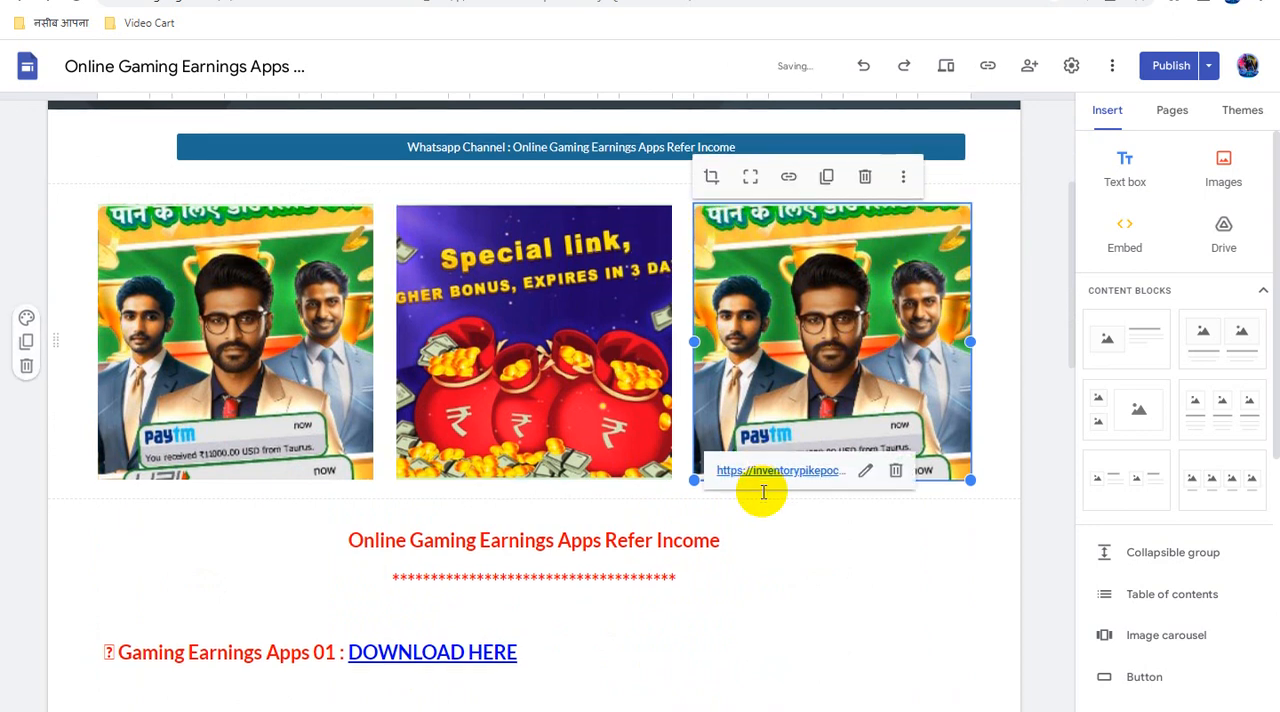
- Link the heading text "Online Gaming Earnings Apps Refer Income" below the banner images to the copied direct link
scroll(763, 491, down, 2)
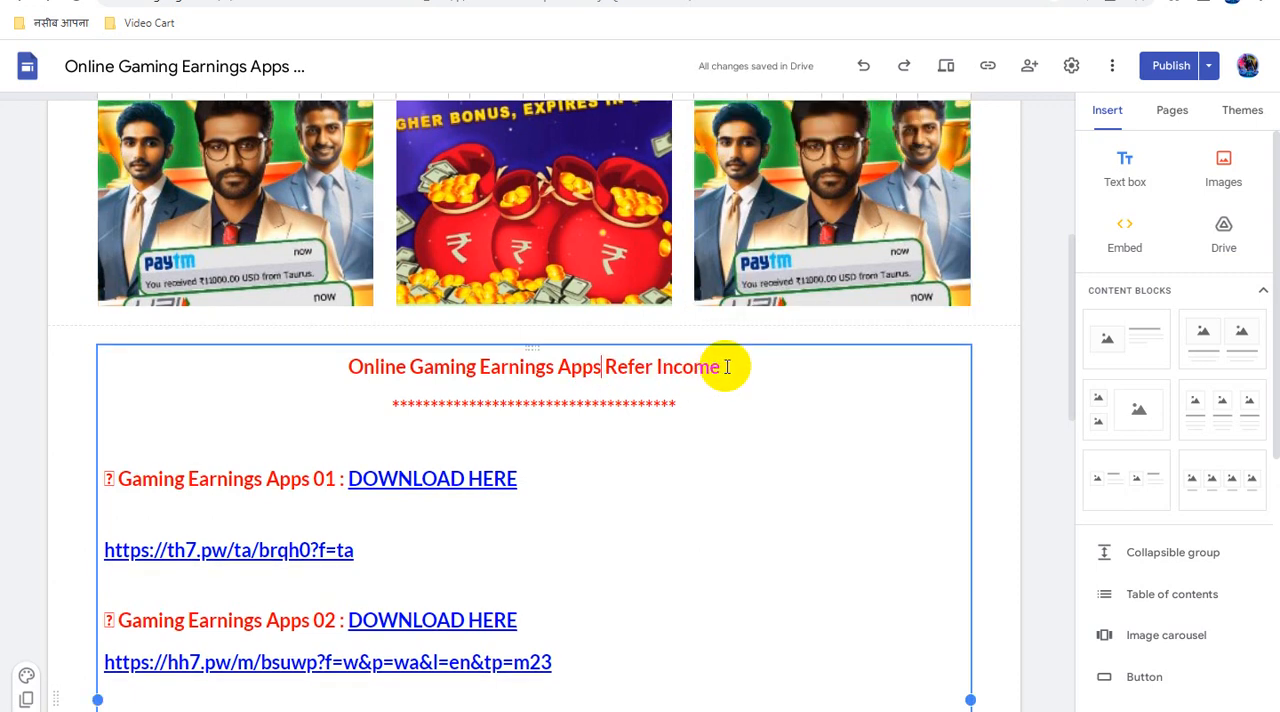
drag(718, 367, 277, 367)
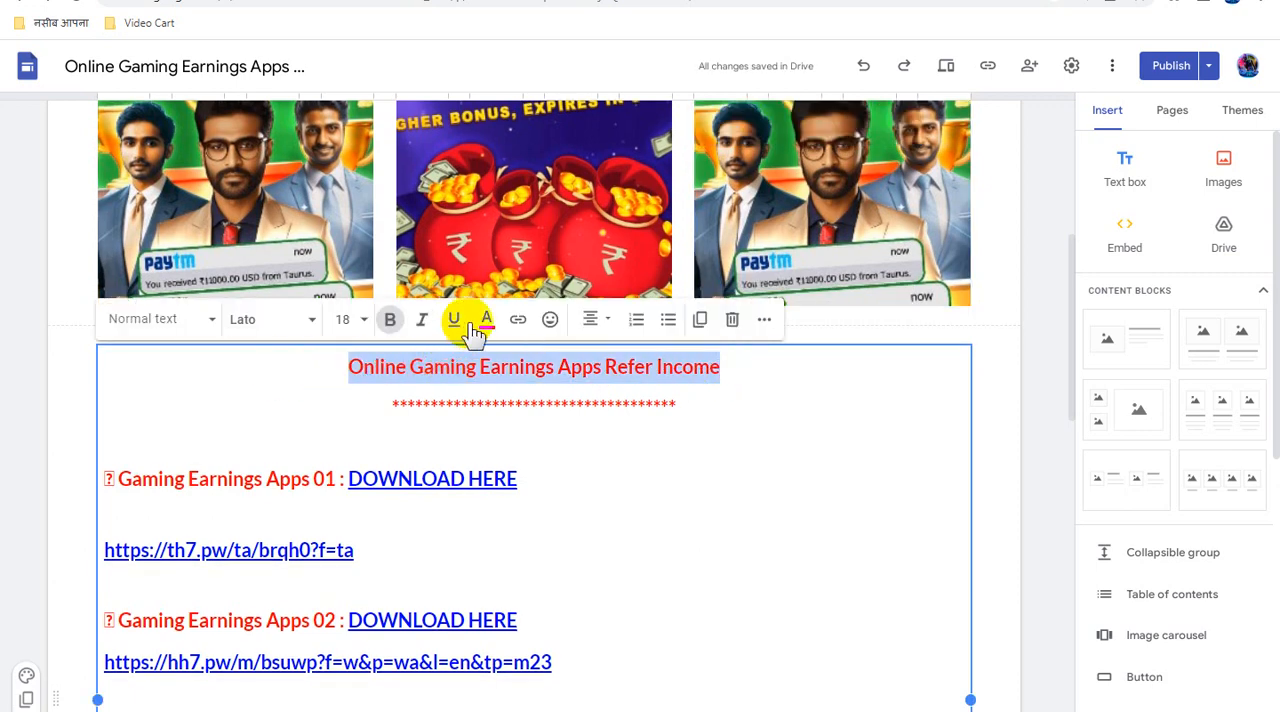
click(518, 327)
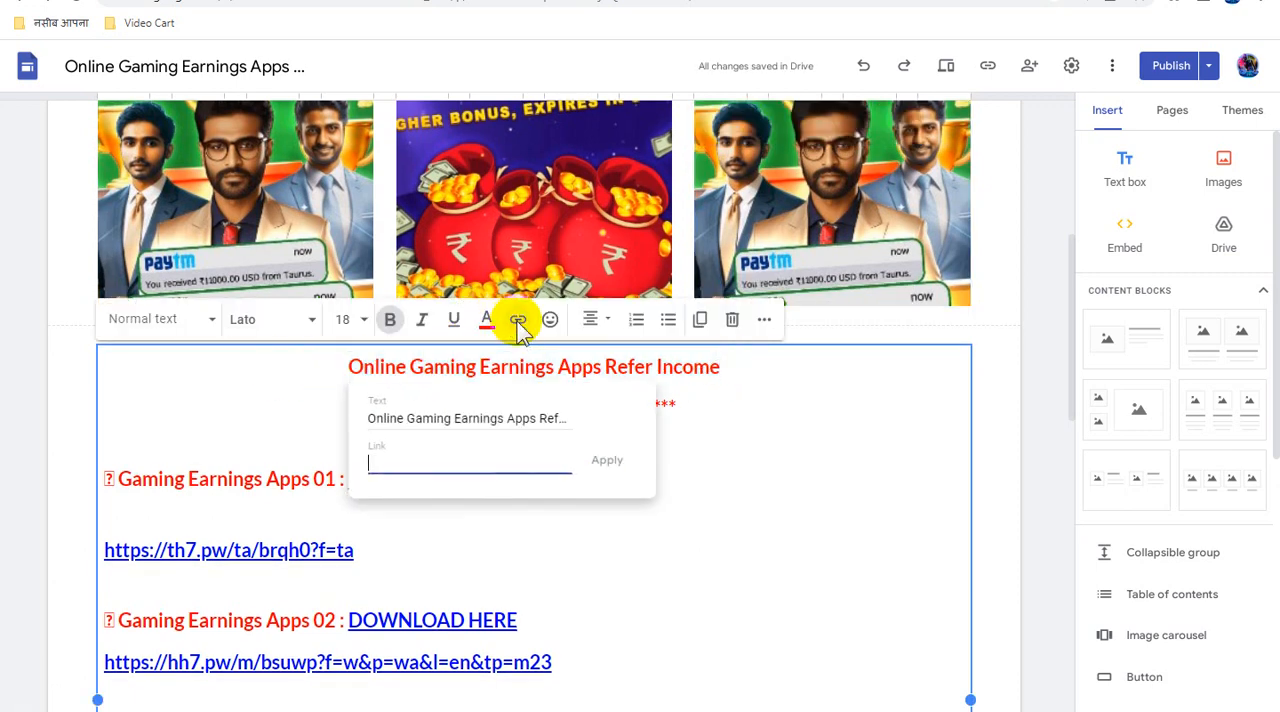
key(ctrl+v)
click(605, 460)
click(818, 401)
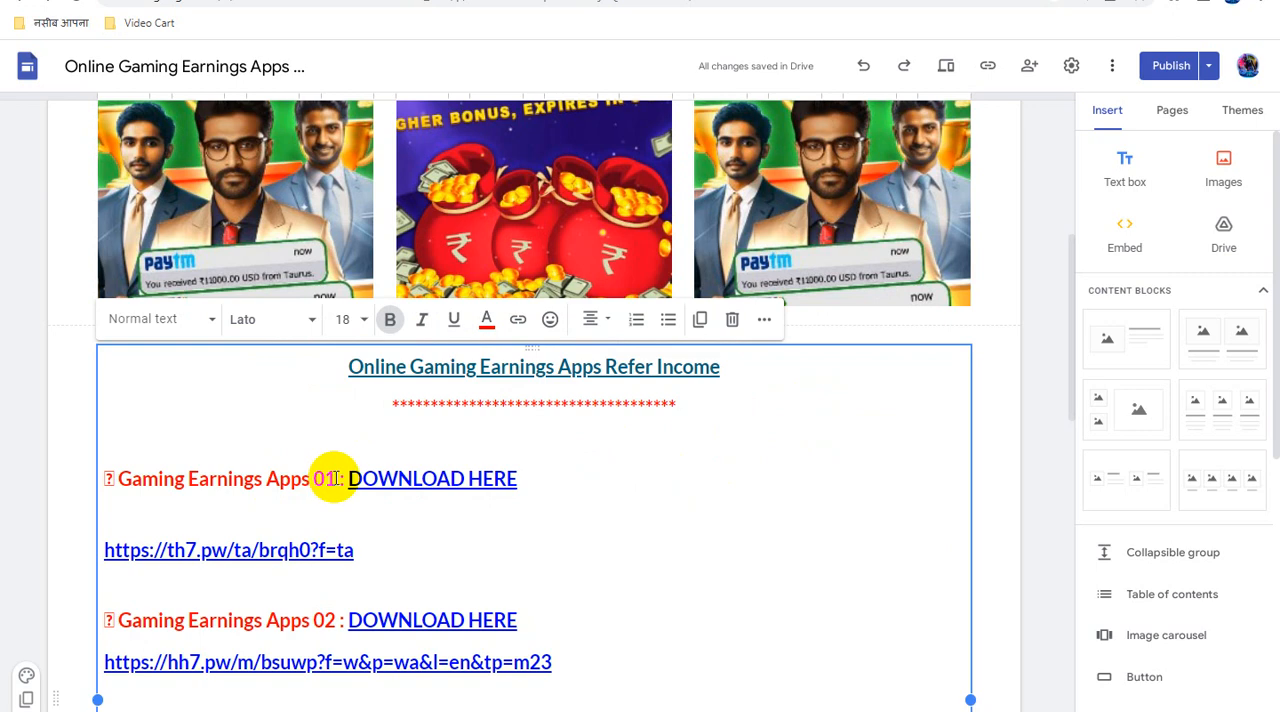
drag(262, 478, 128, 482)
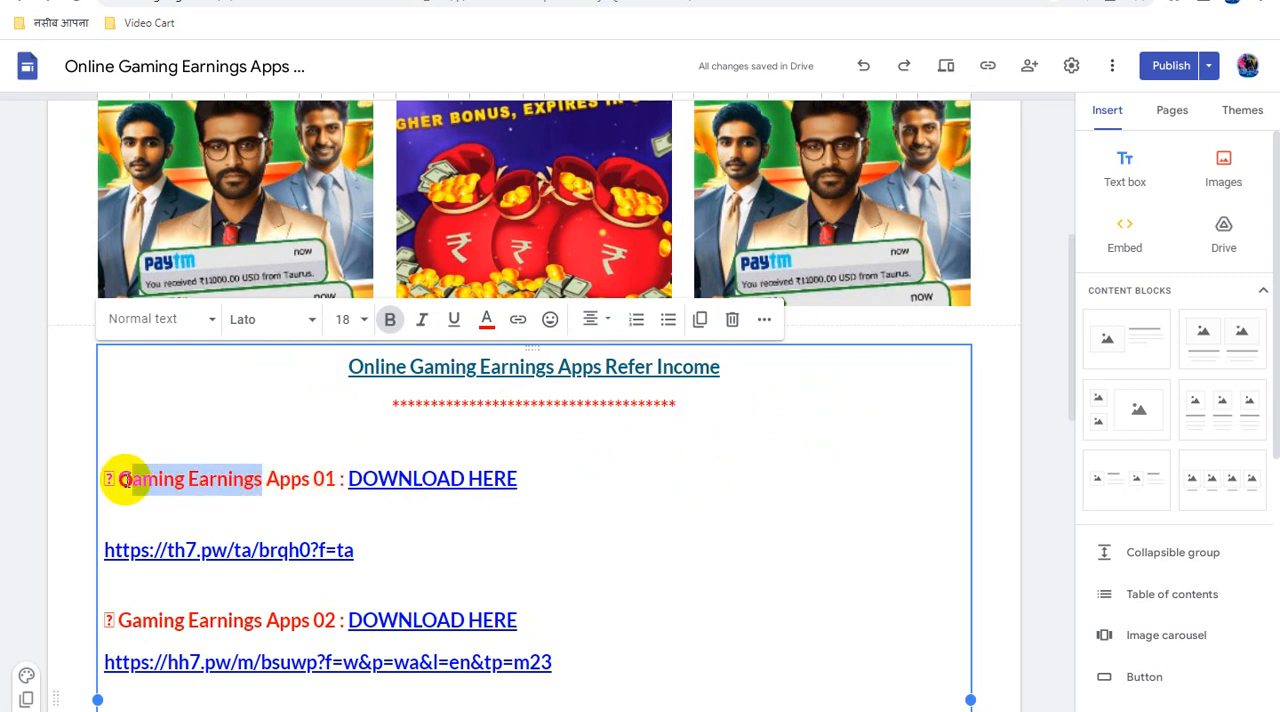
click(302, 478)
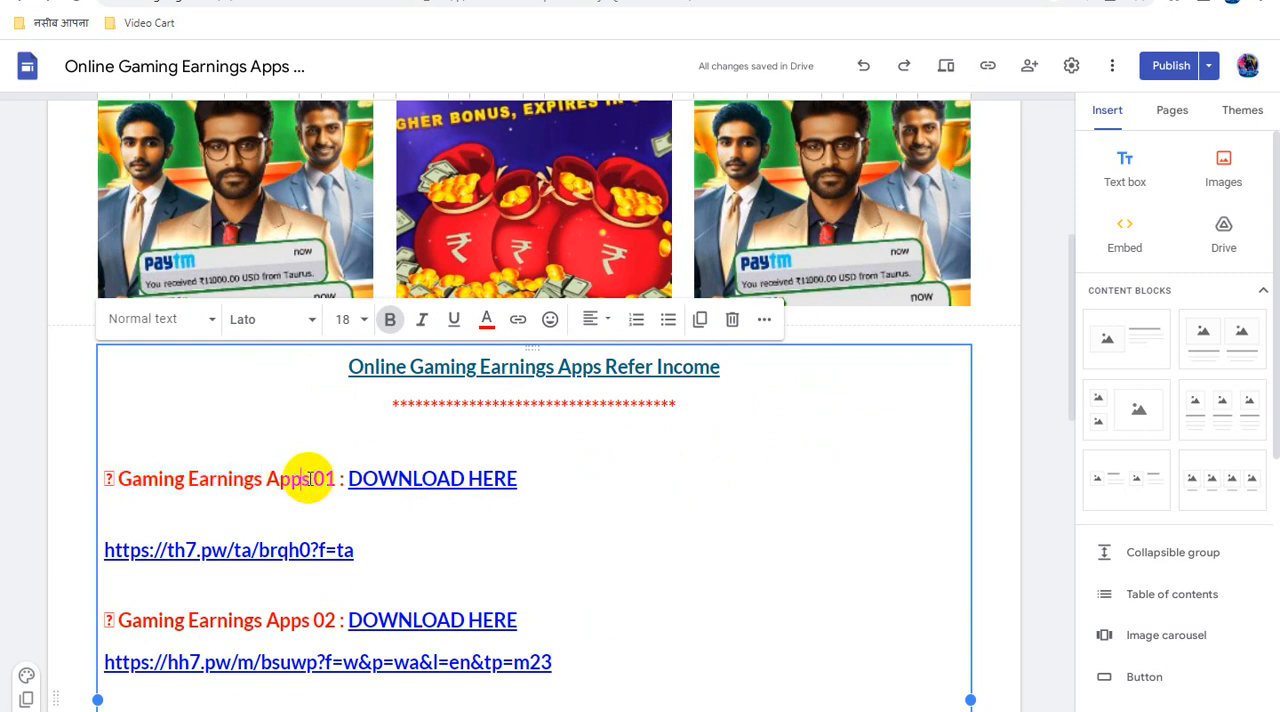
drag(309, 478, 124, 480)
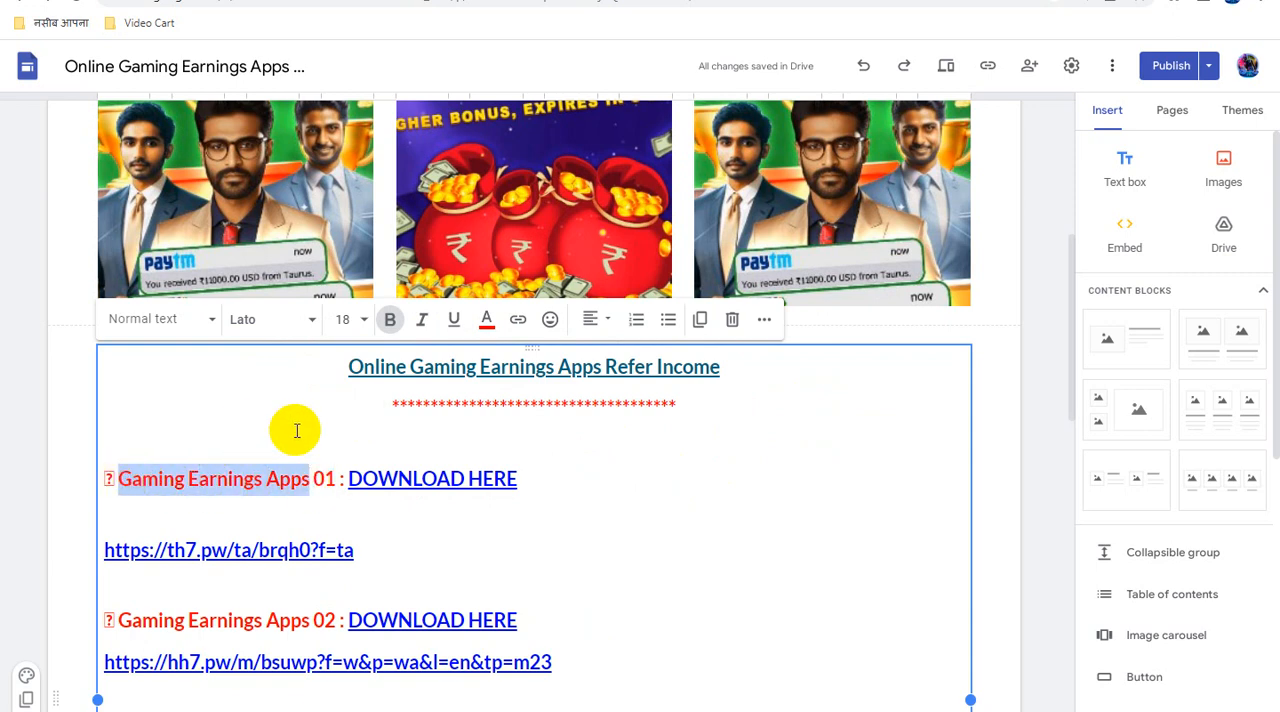
click(282, 481)
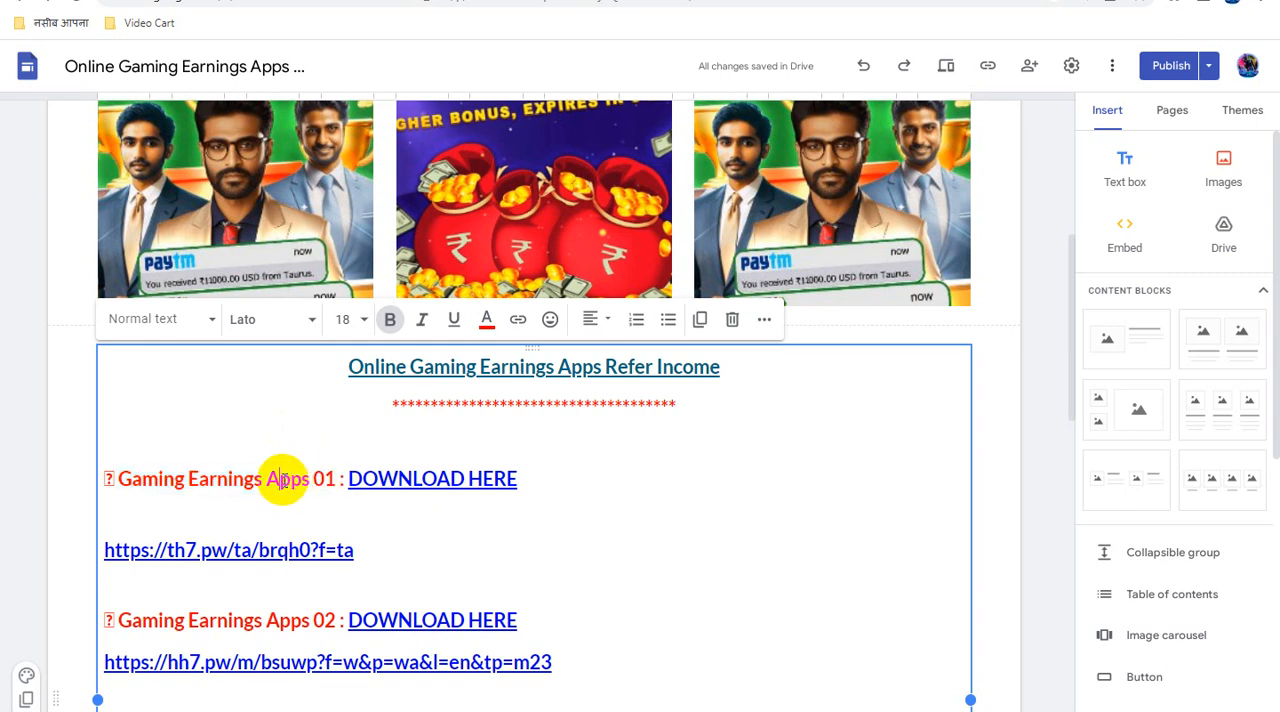
- Link the word "Earnings" in the "Gaming Earnings Apps 01" line to the copied direct link
drag(262, 483, 188, 478)
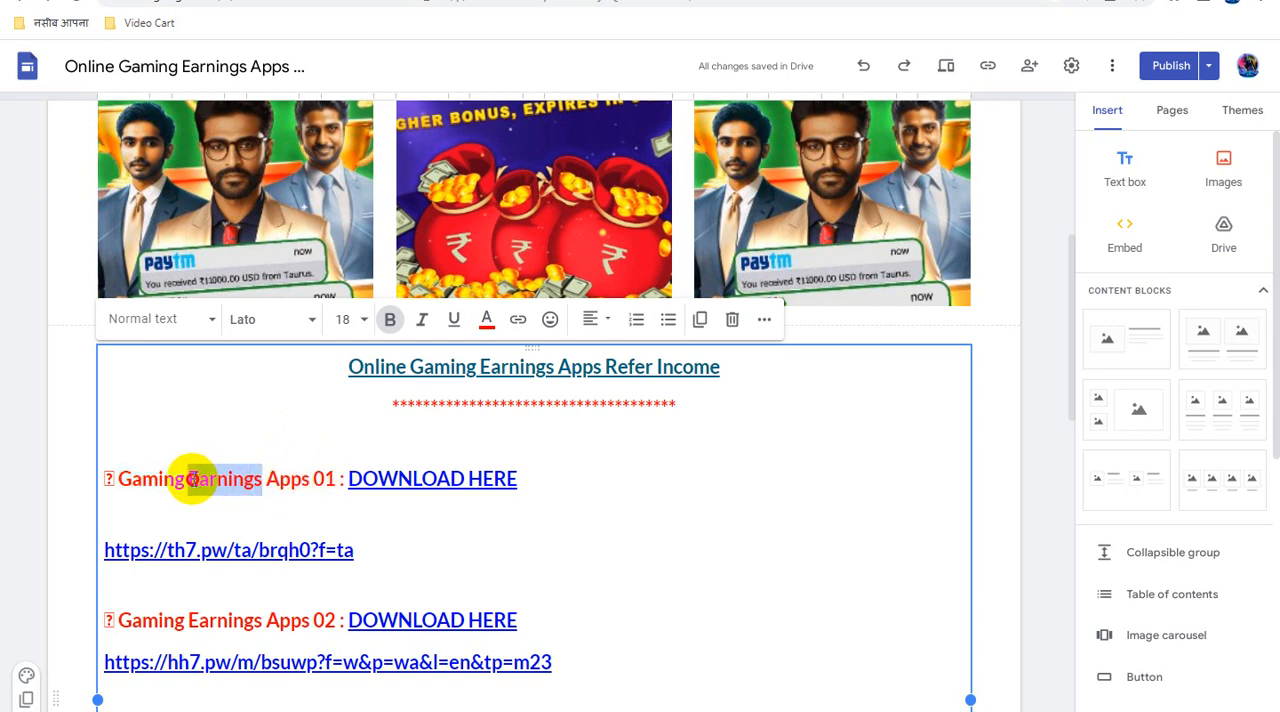
click(516, 326)
key(ctrl+v)
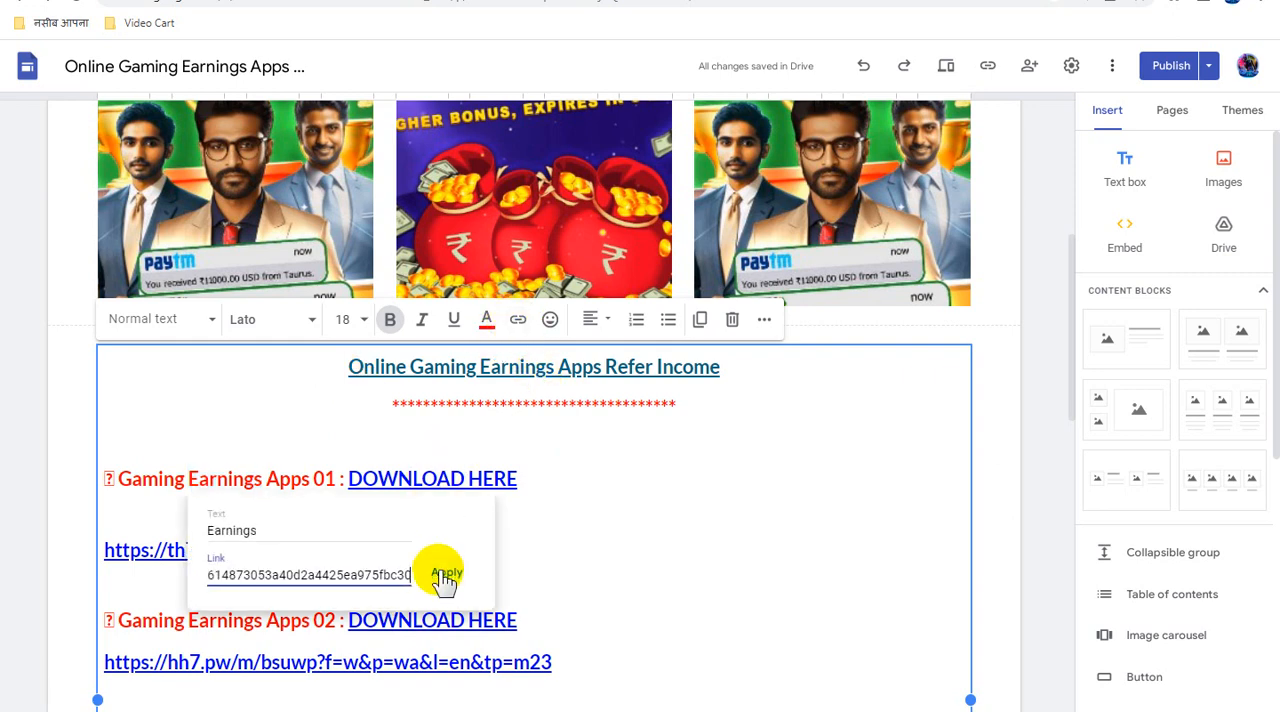
key(Return)
- Link the word "Earnings" in the "Gaming Earnings Apps 02" line to the copied inventorypikepockets.com direct link
scroll(711, 460, down, 2)
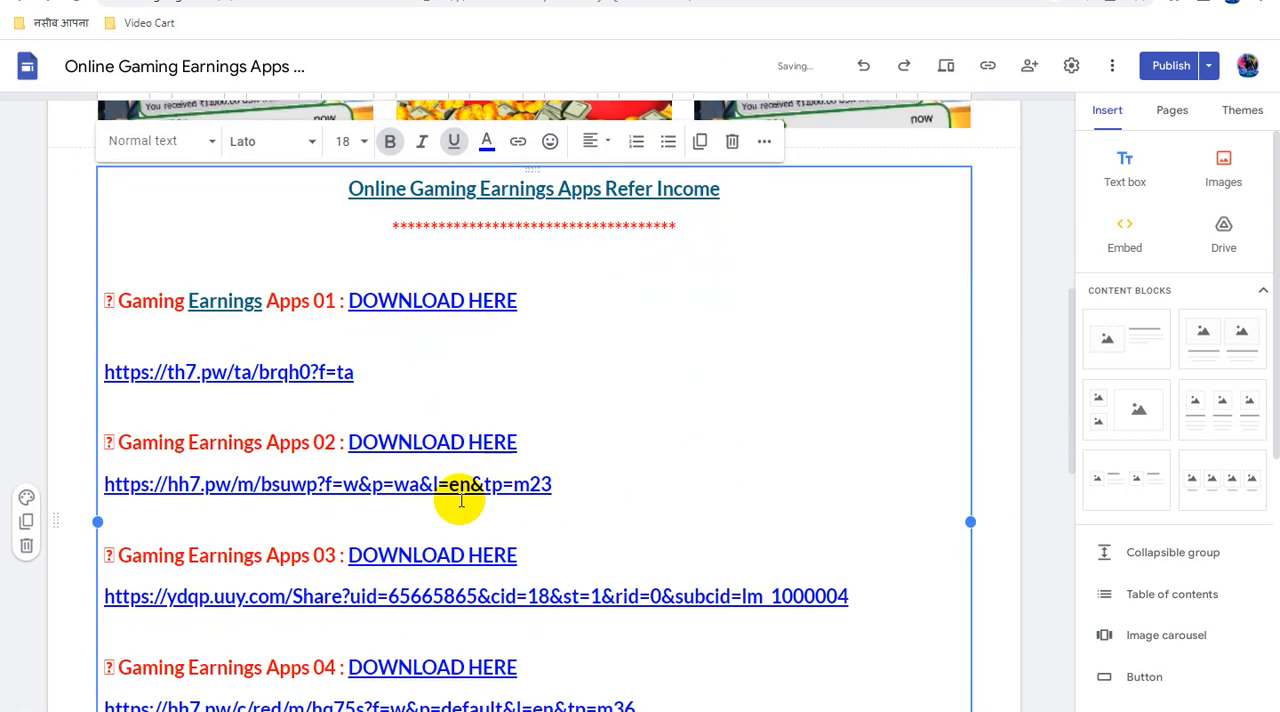
drag(262, 443, 195, 446)
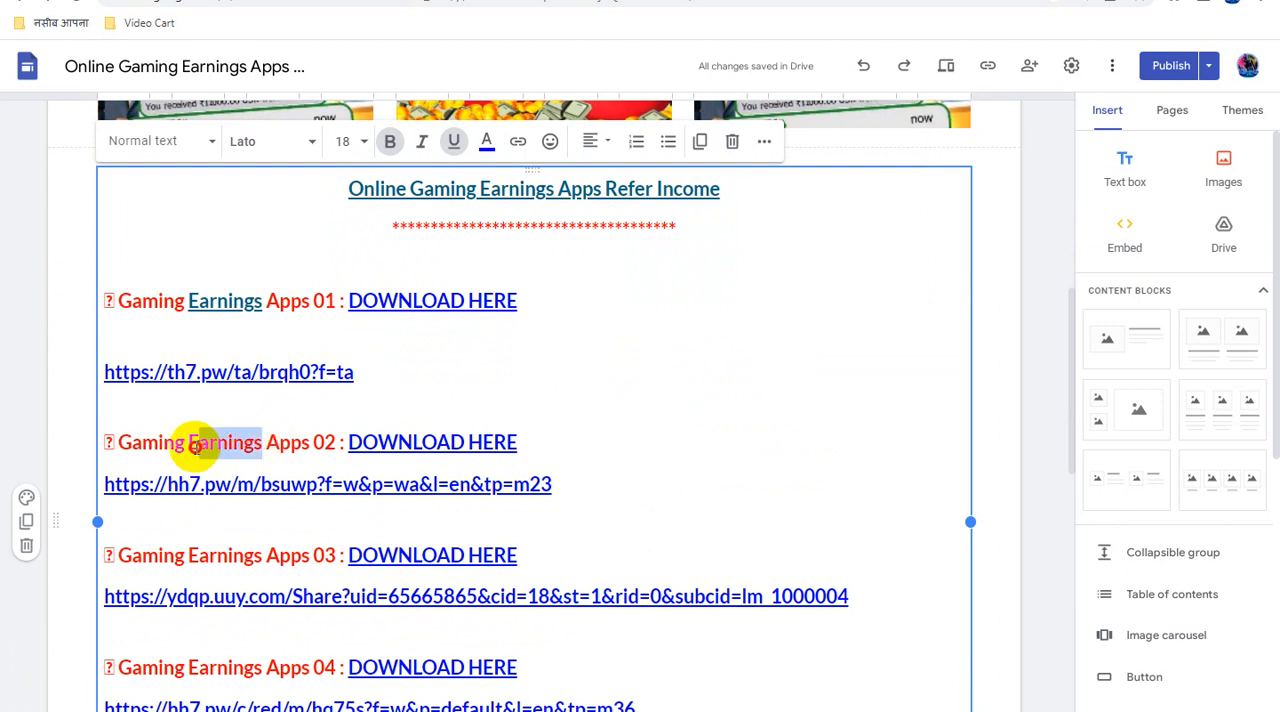
click(518, 150)
key(ctrl+v)
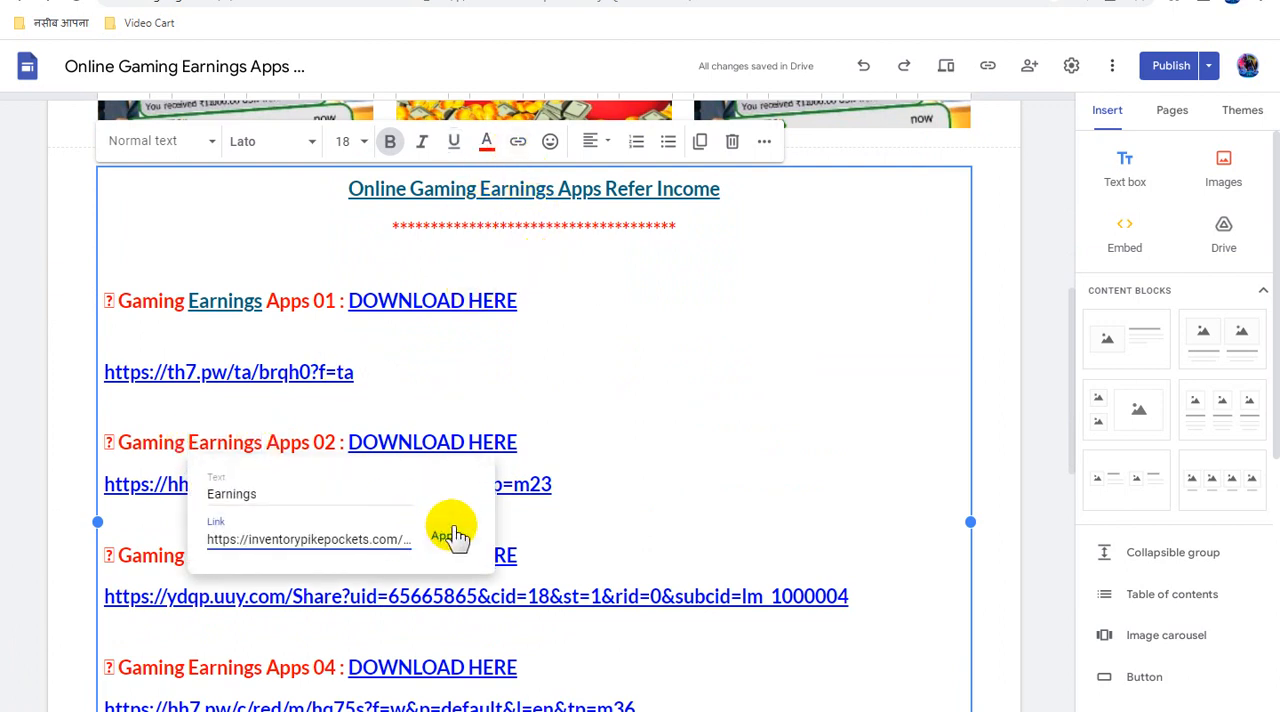
click(447, 536)
- Link the word "Earnings" in the "Gaming Earnings Apps 03" line to the copied direct link
scroll(629, 406, down, 3)
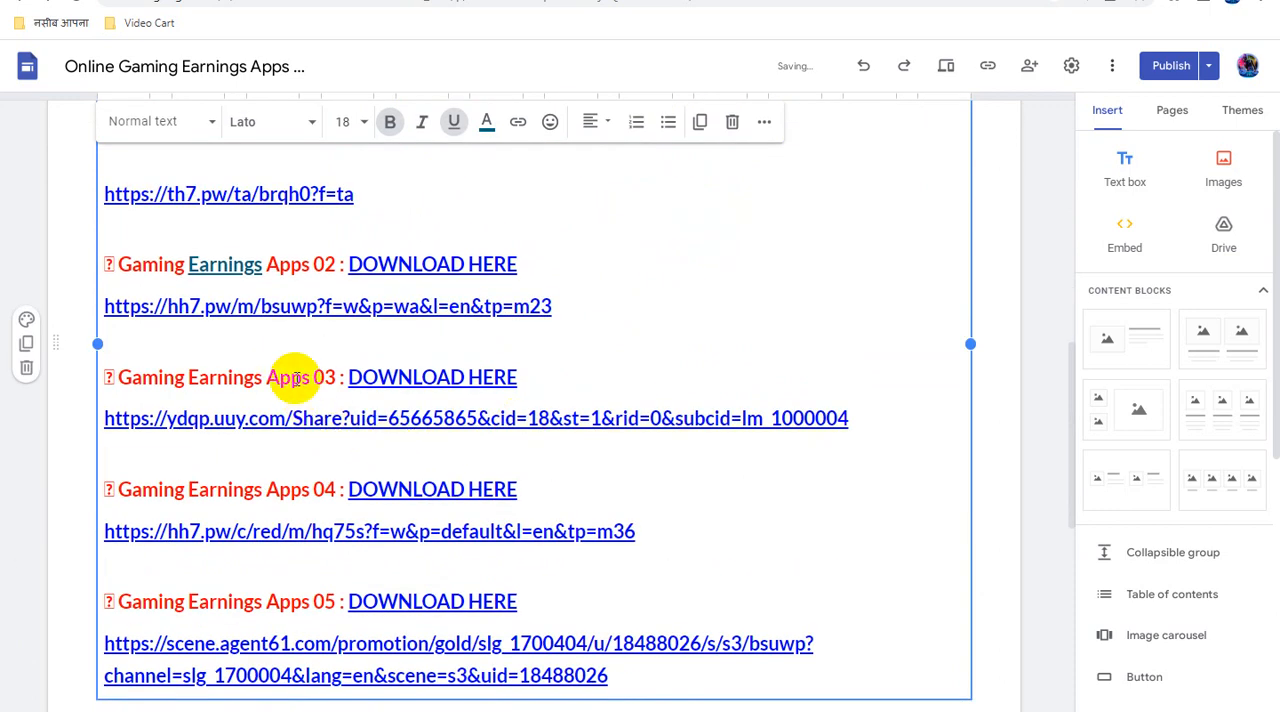
drag(265, 377, 196, 377)
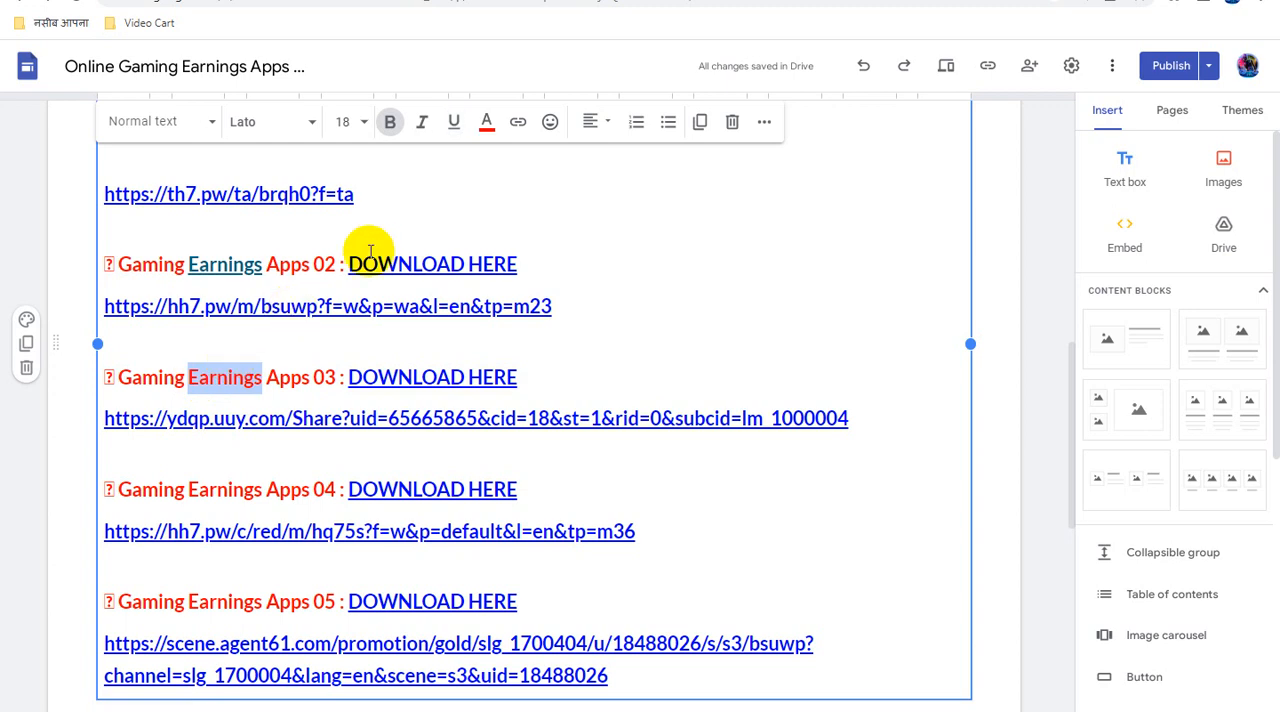
click(518, 121)
key(ctrl+v)
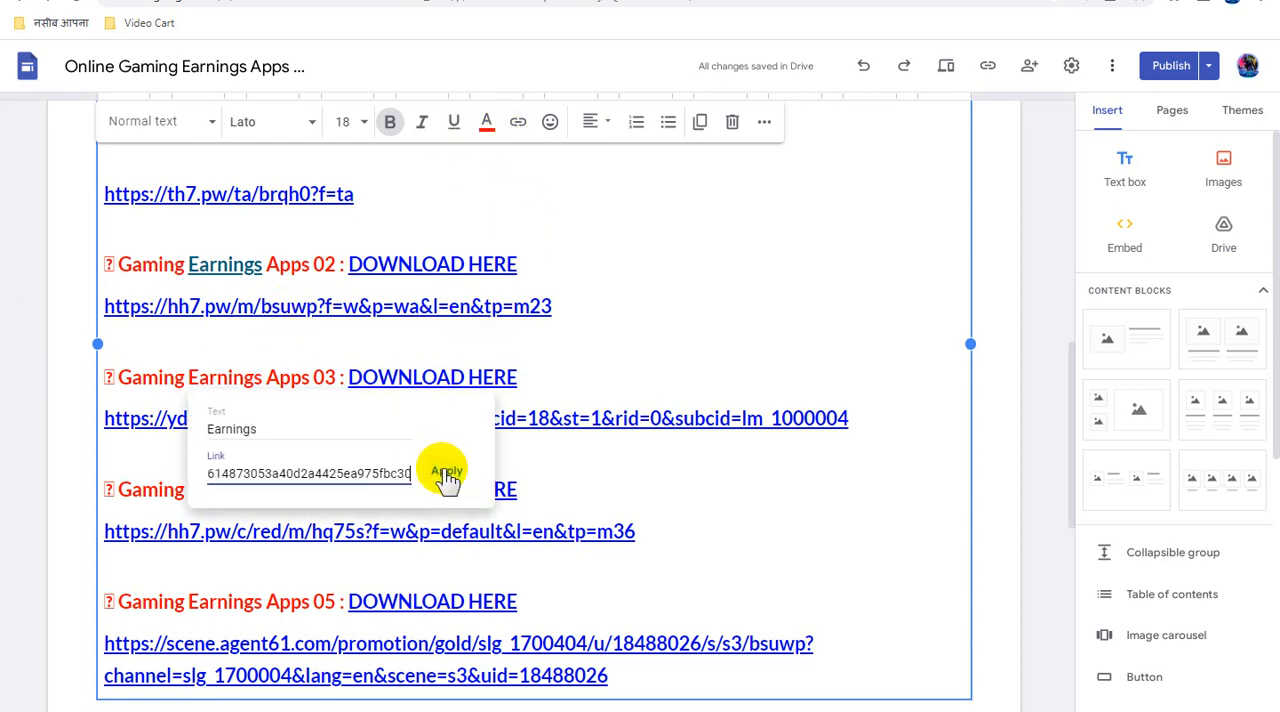
click(447, 475)
- Link the word "Earnings" in the "Gaming Earnings Apps 04" line to the copied direct link
scroll(314, 431, down, 1)
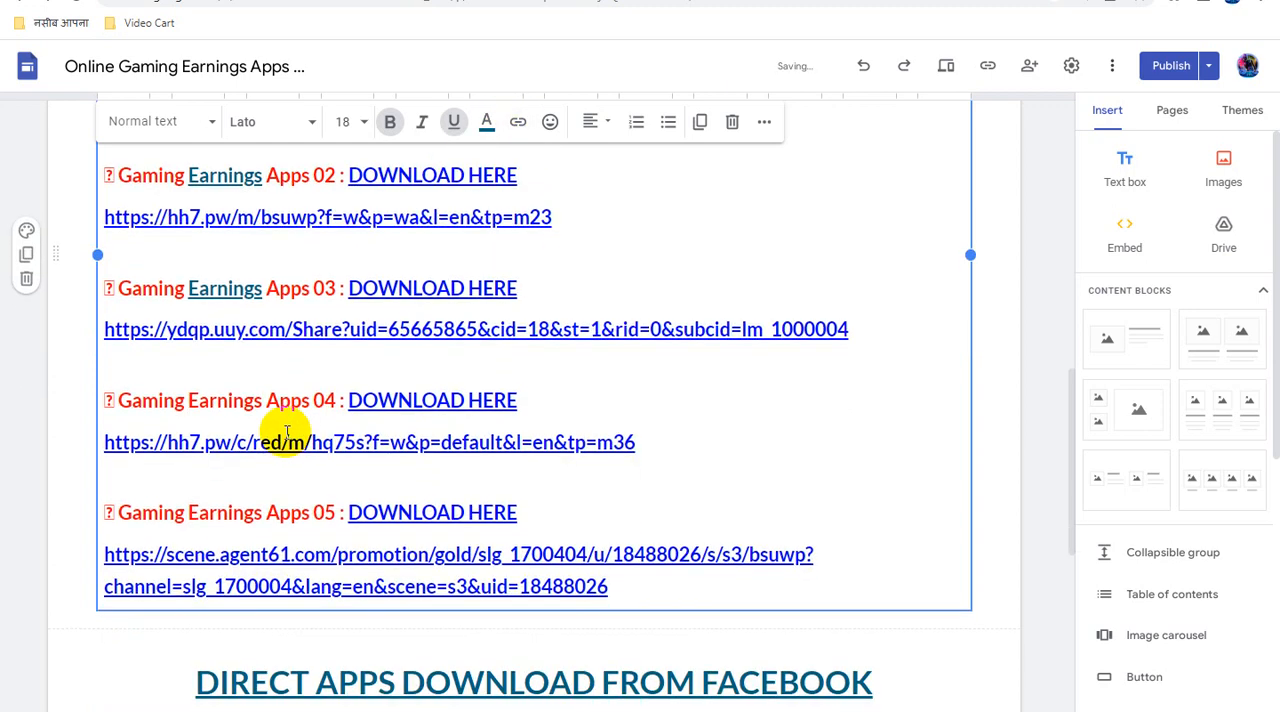
drag(258, 401, 203, 403)
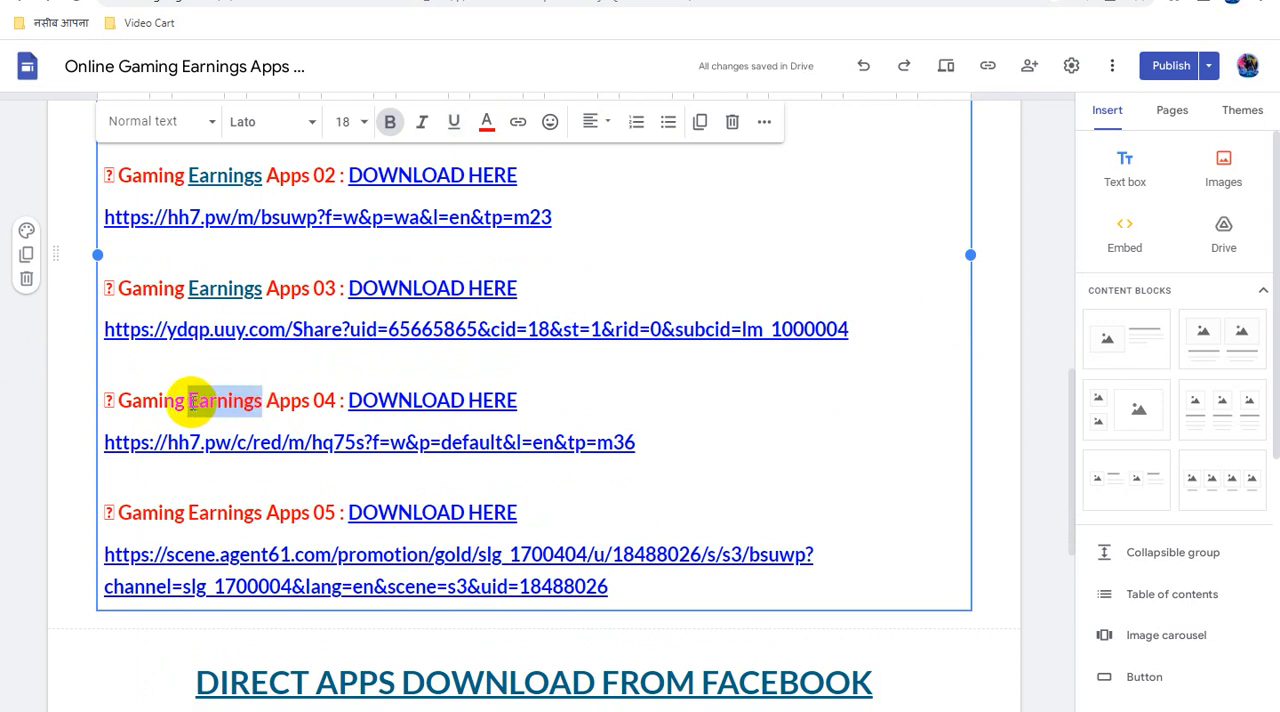
click(517, 121)
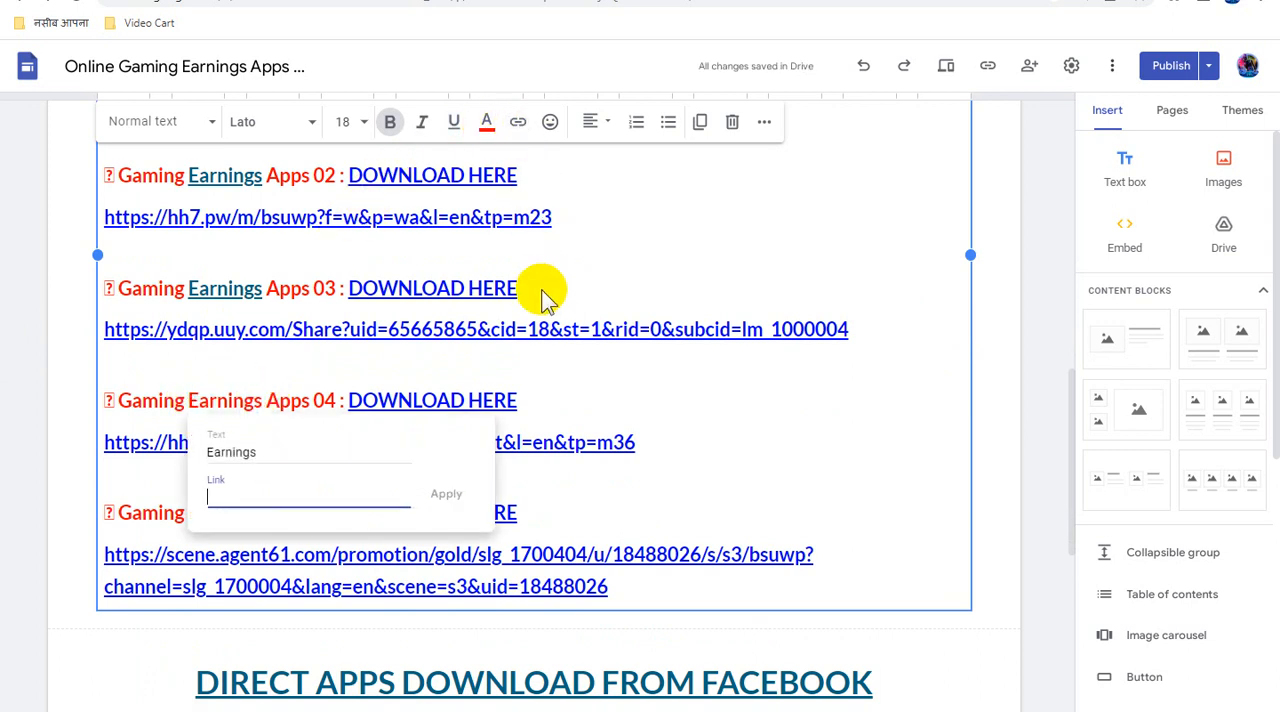
key(ctrl+v)
click(446, 493)
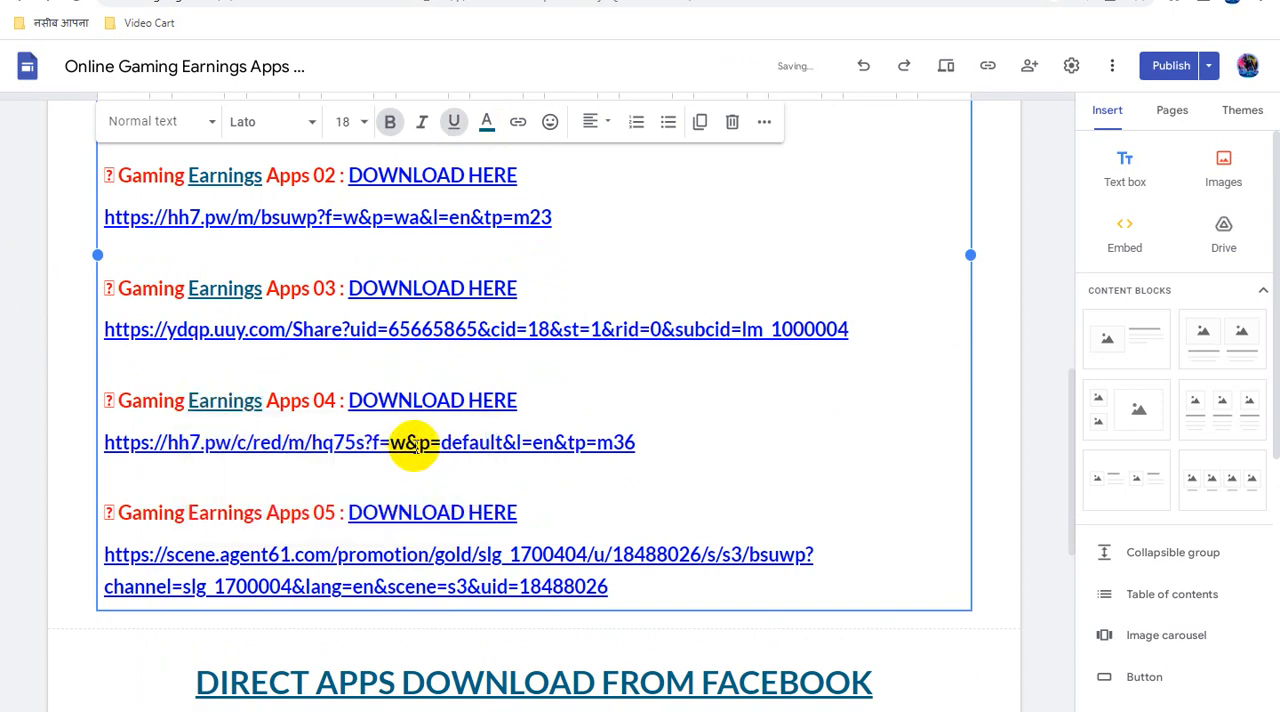
- Link the word "Earnings" in the "Gaming Earnings Apps 05" line to the copied direct link
scroll(290, 440, down, 2)
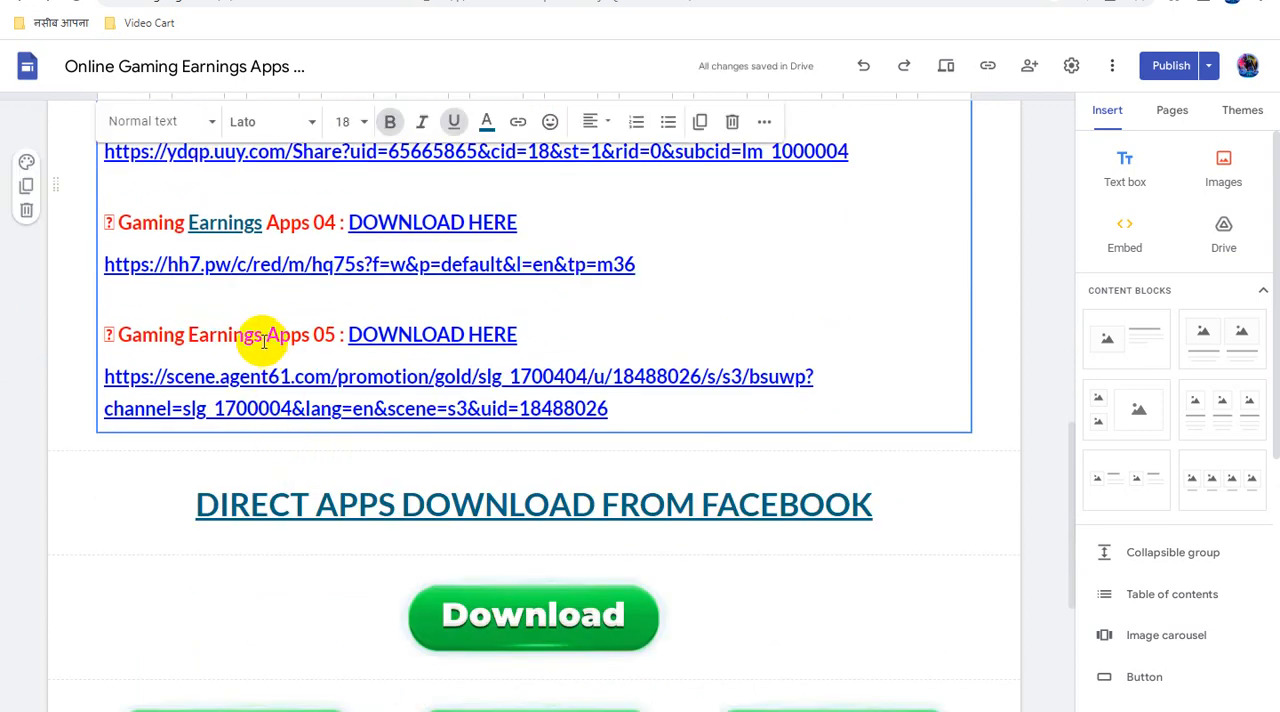
drag(263, 340, 199, 340)
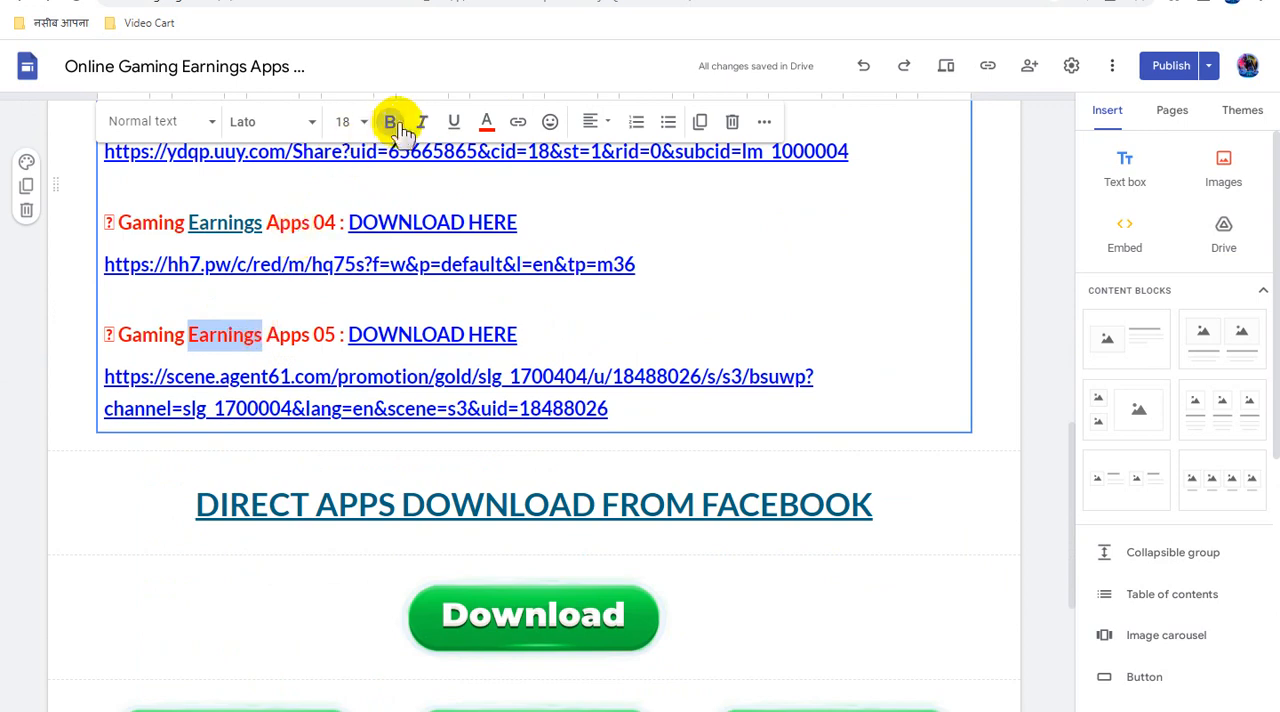
click(519, 128)
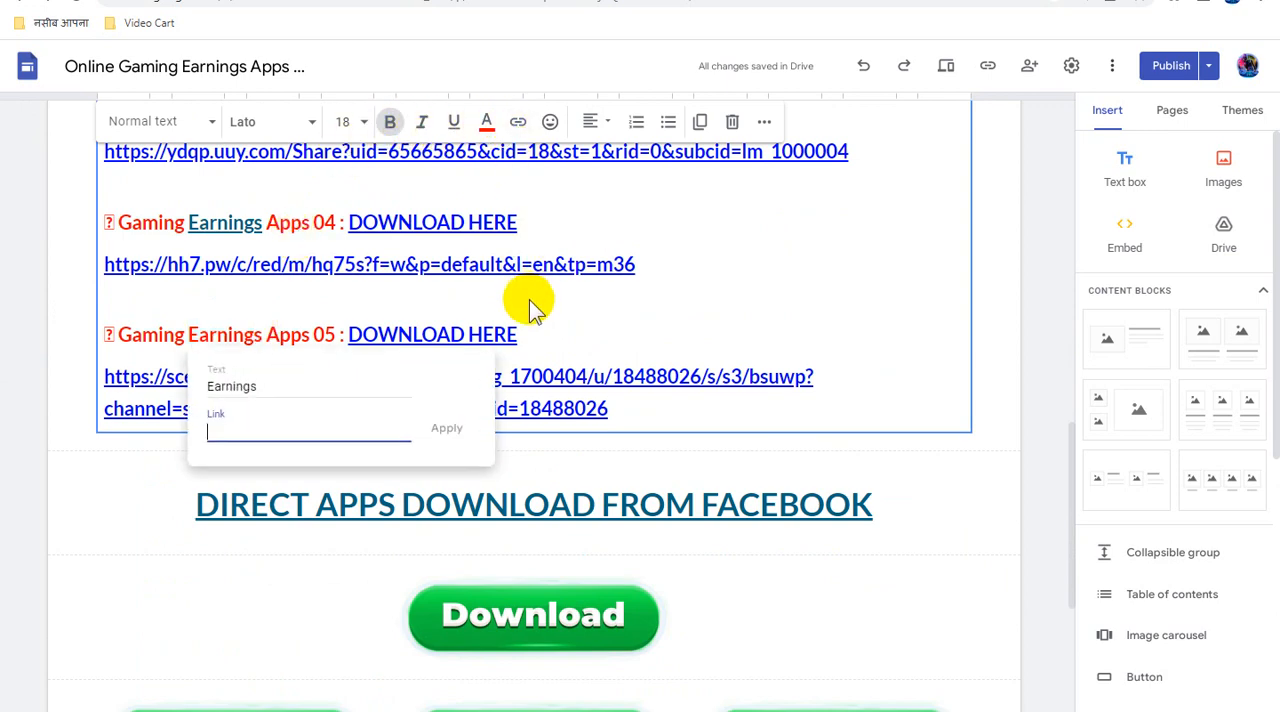
key(ctrl+v)
click(450, 432)
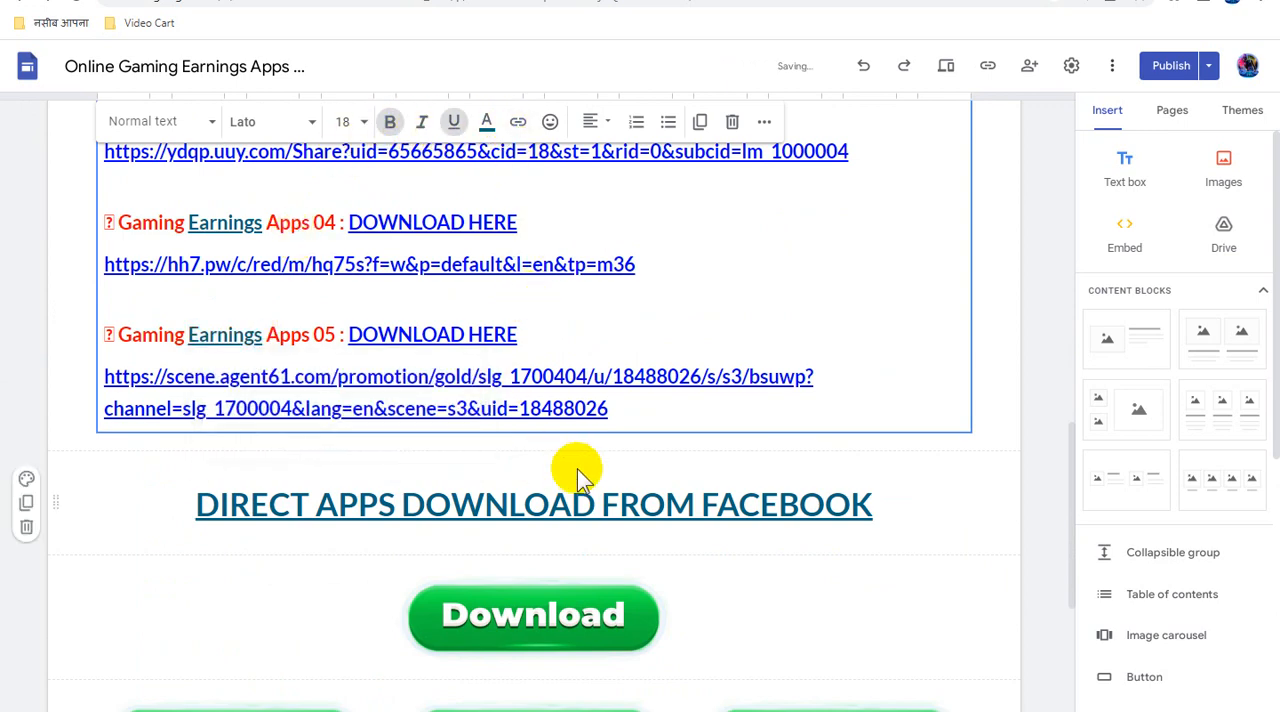
- Link the single Download image directly under the "DIRECT APPS DOWNLOAD FROM FACEBOOK" heading to the copied inventorypikepockets.com direct link
scroll(578, 469, down, 2)
click(578, 469)
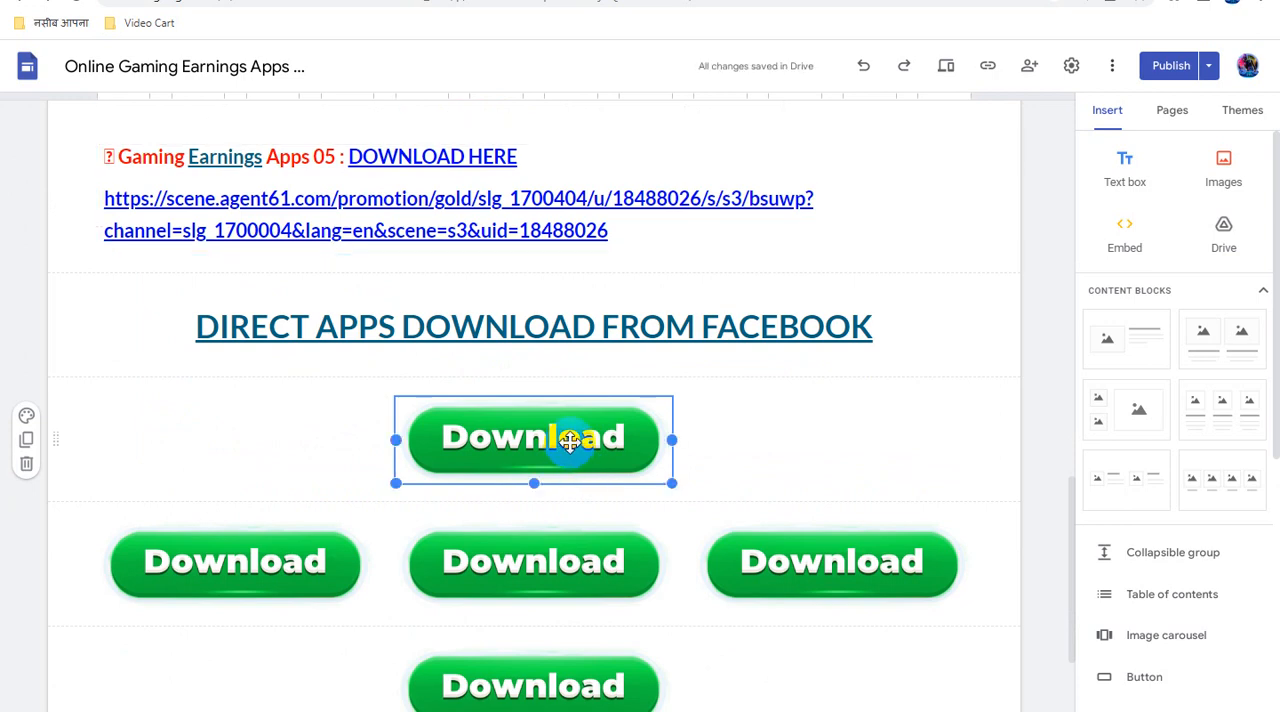
click(489, 369)
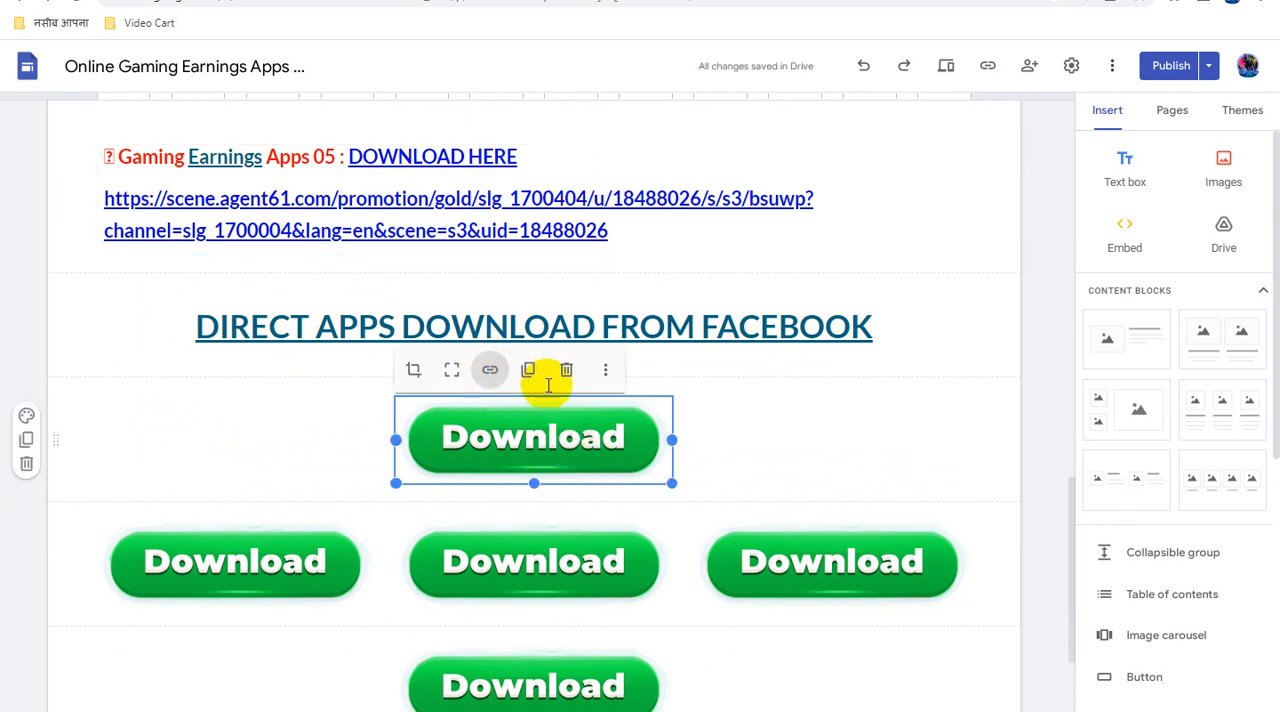
click(528, 372)
key(ctrl+v)
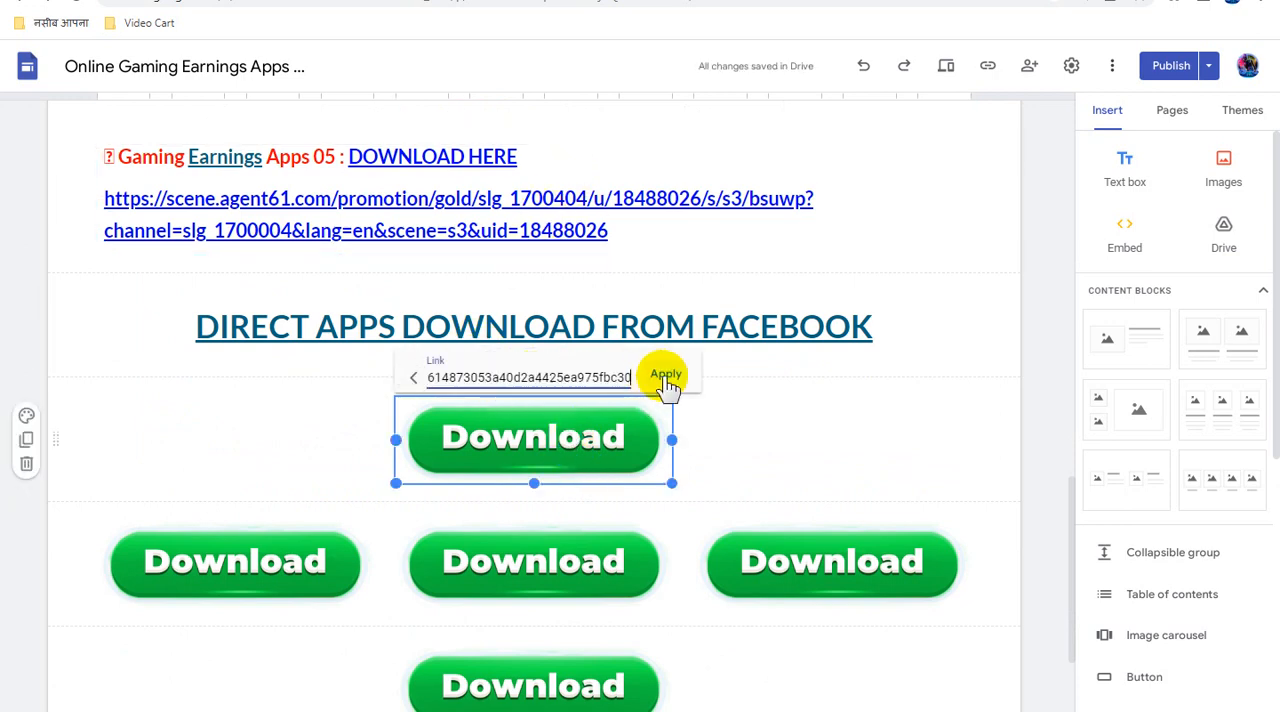
click(668, 374)
- Link the first Download image in the row of three to the copied direct link
scroll(690, 425, down, 2)
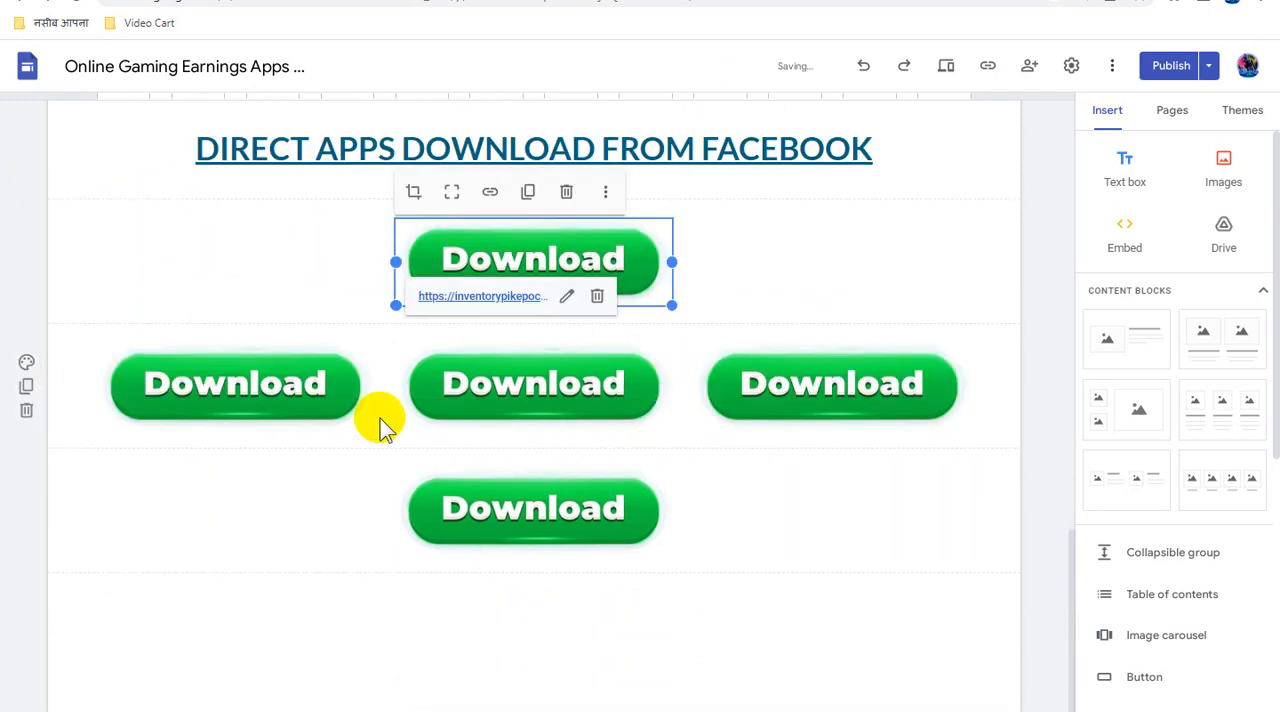
click(286, 380)
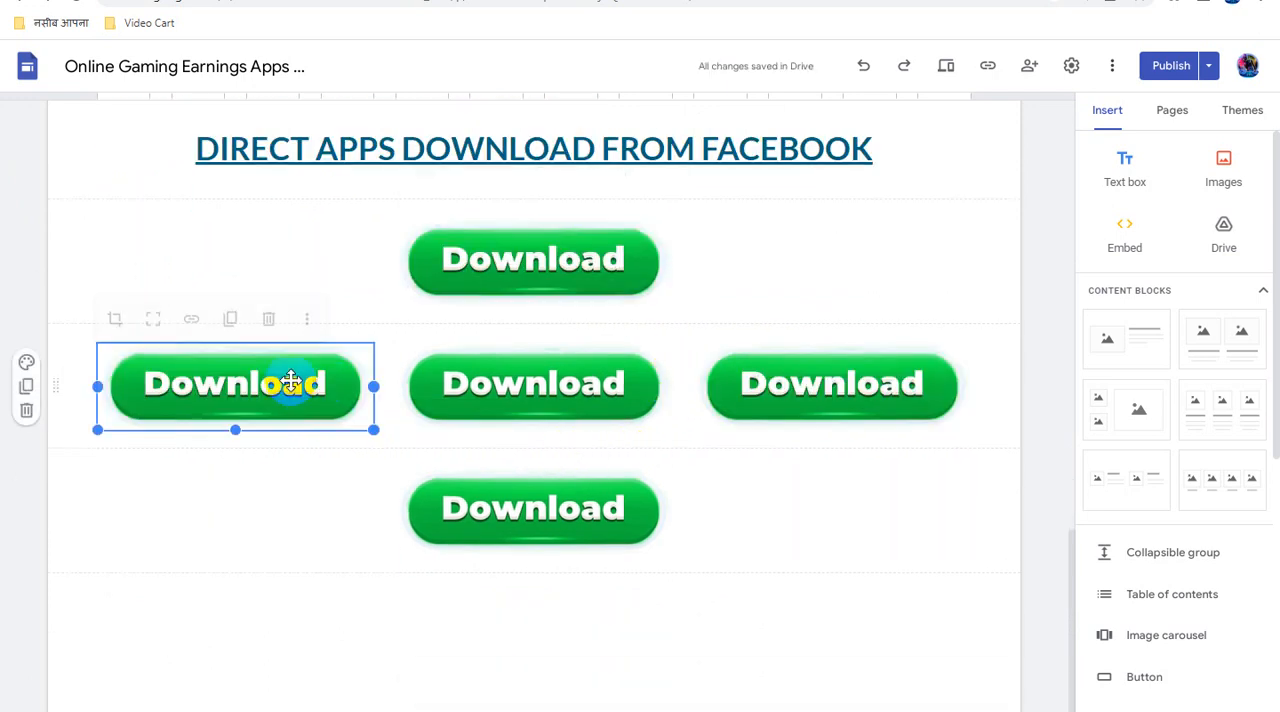
click(191, 316)
click(249, 318)
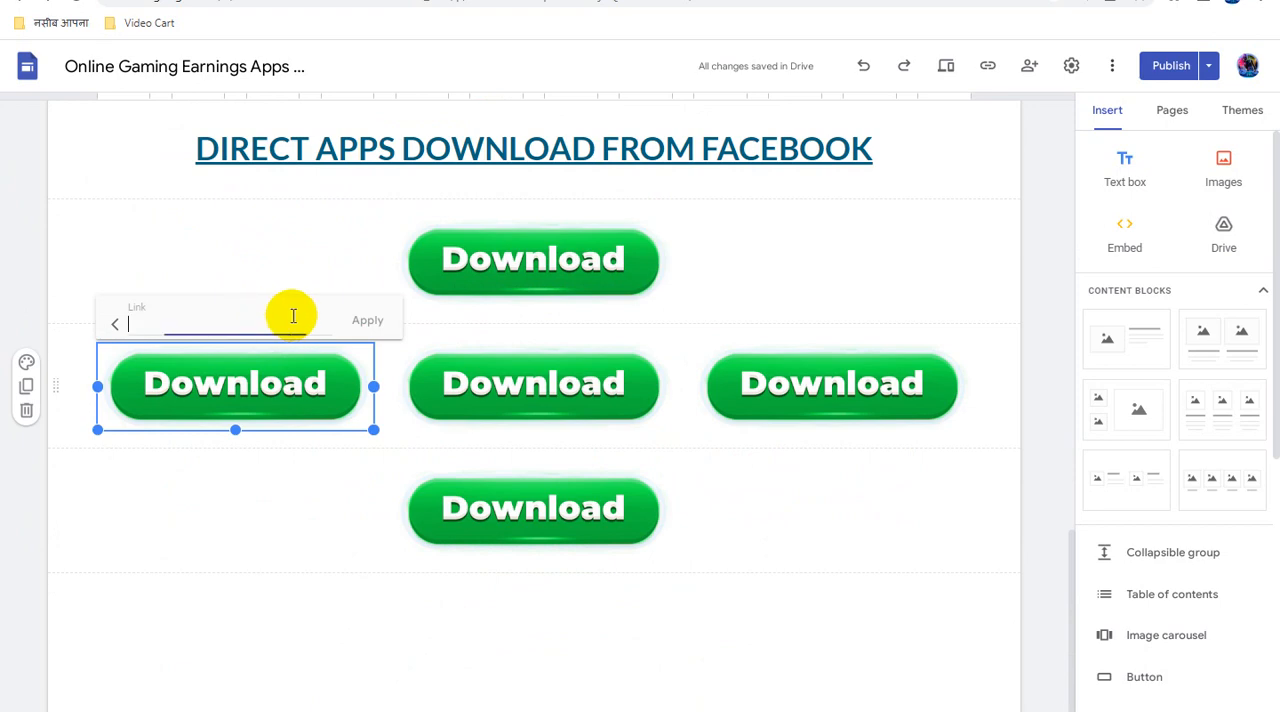
key(ctrl+v)
click(367, 322)
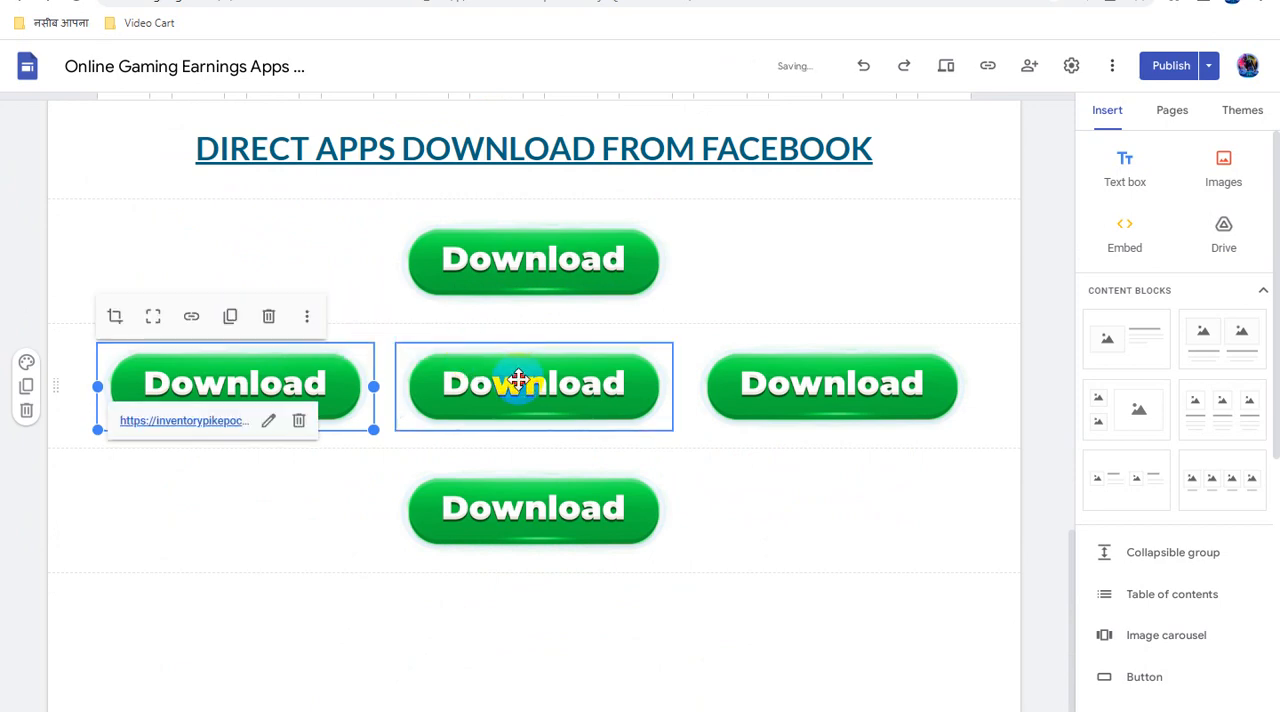
- Link the middle Download image in the row of three to the copied direct link
click(517, 378)
click(490, 316)
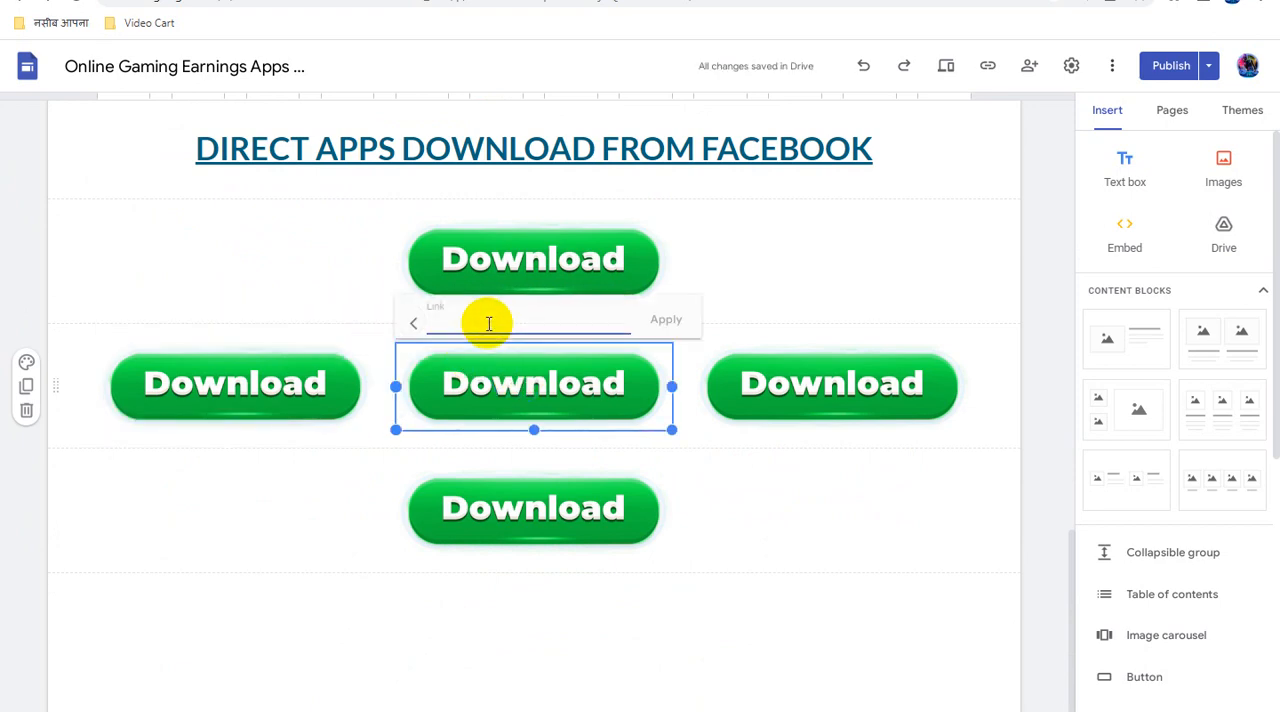
click(507, 323)
key(ctrl+v)
click(665, 326)
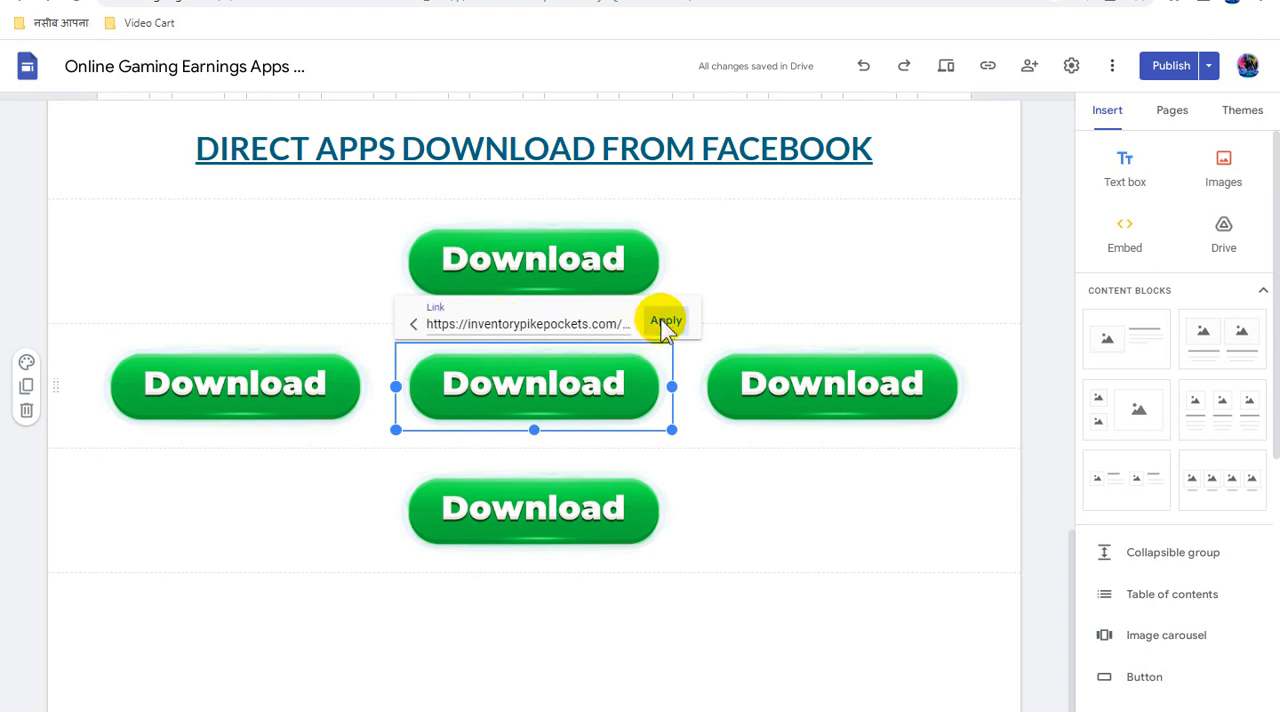
- Link the single Download image below the row of three to the copied direct link
click(561, 510)
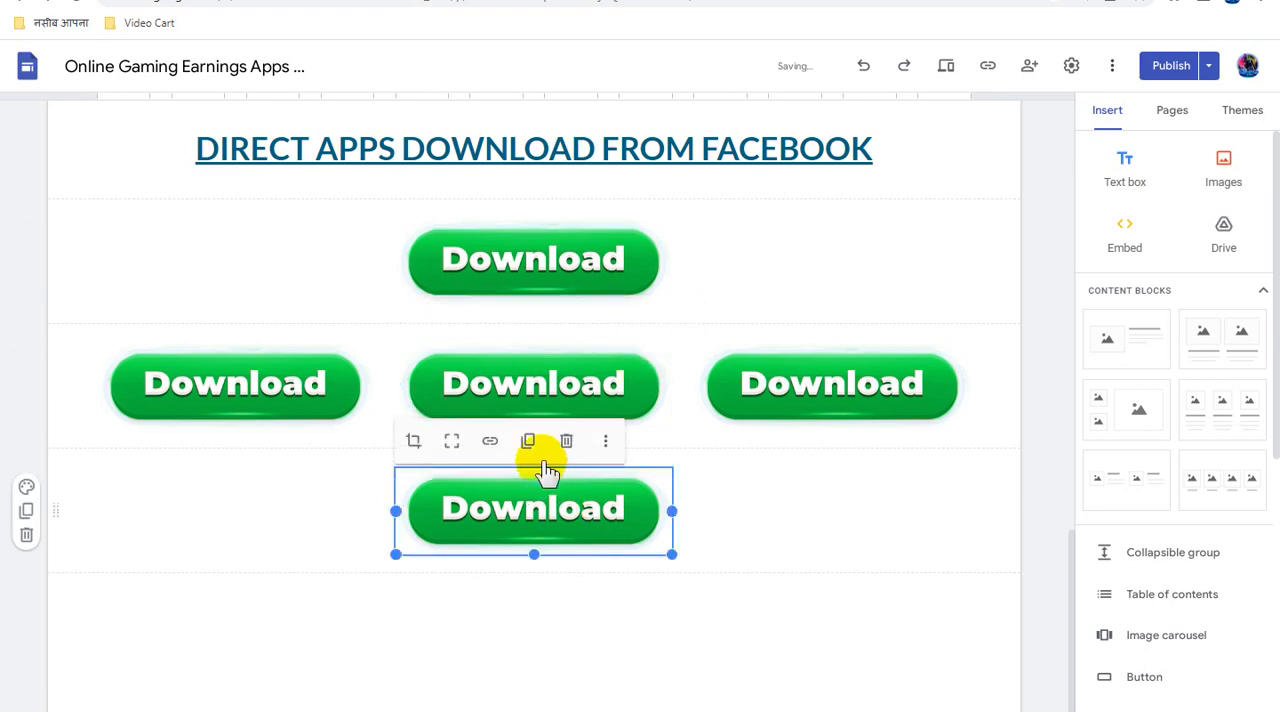
click(490, 441)
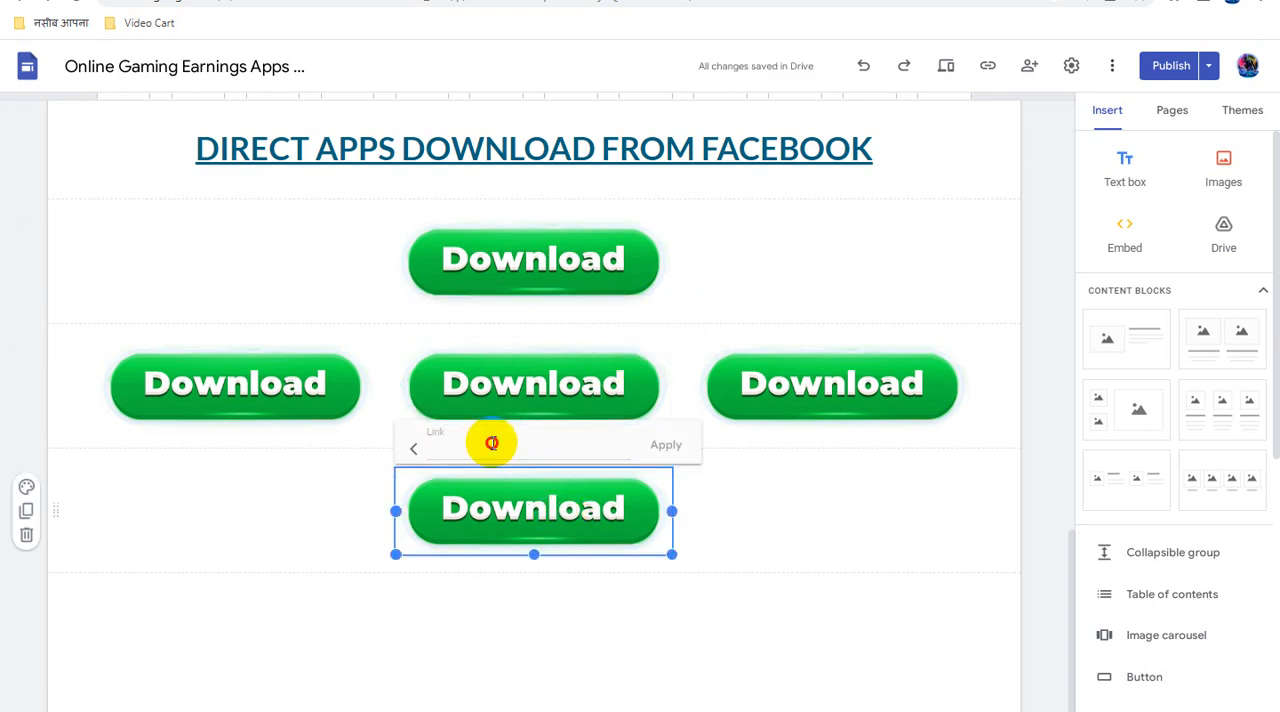
click(491, 443)
key(ctrl+v)
click(665, 445)
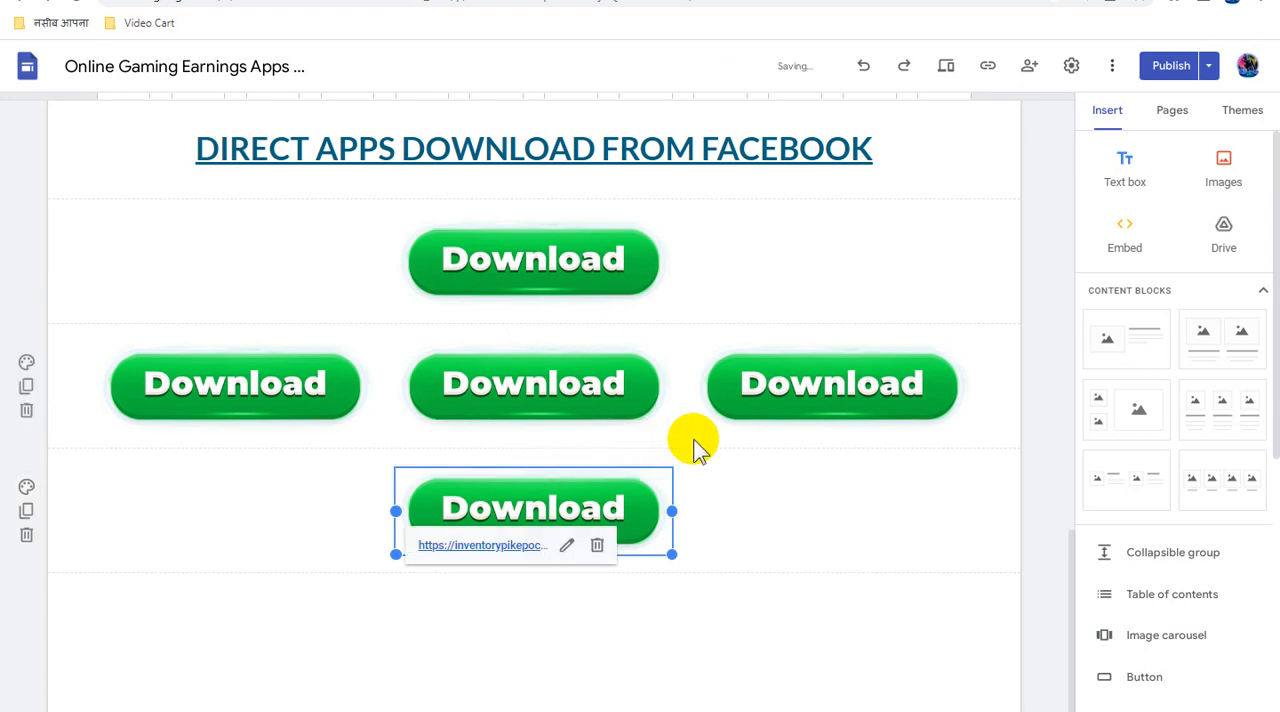
- Link the last Download image in the row of three to the copied direct link and deselect it
click(822, 389)
click(822, 389)
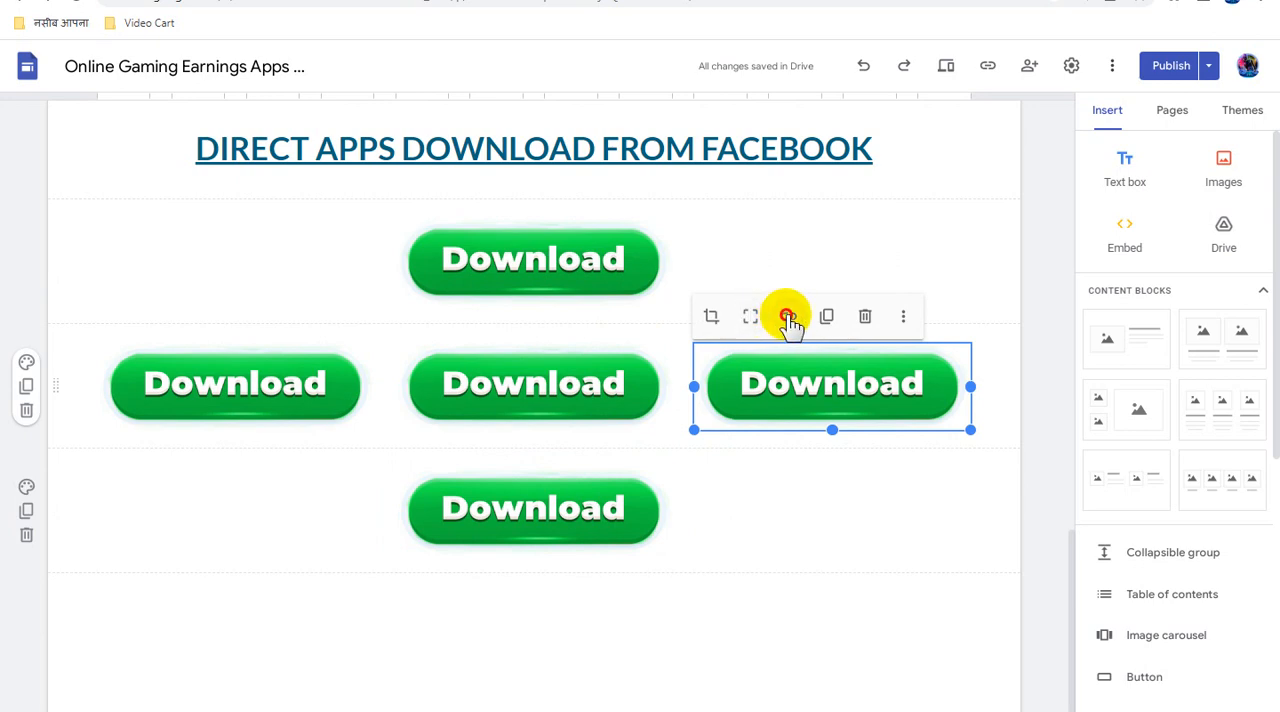
click(788, 321)
key(ctrl+v)
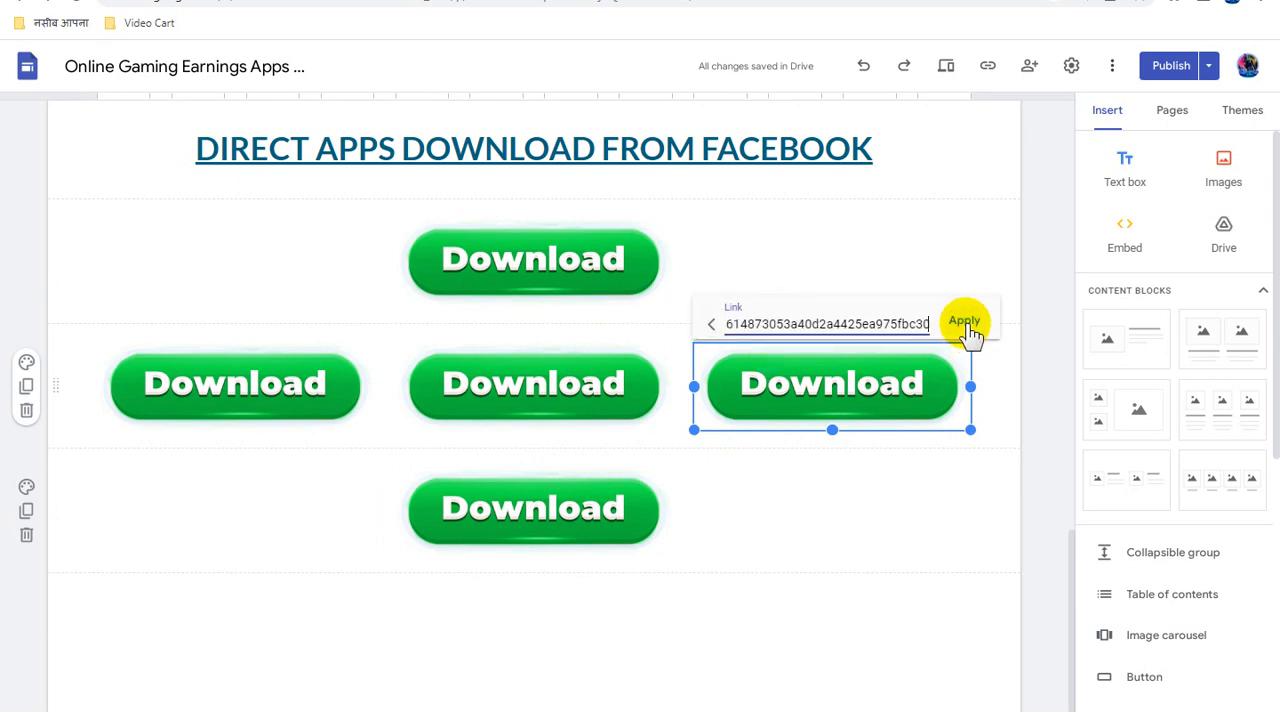
click(962, 321)
click(808, 596)
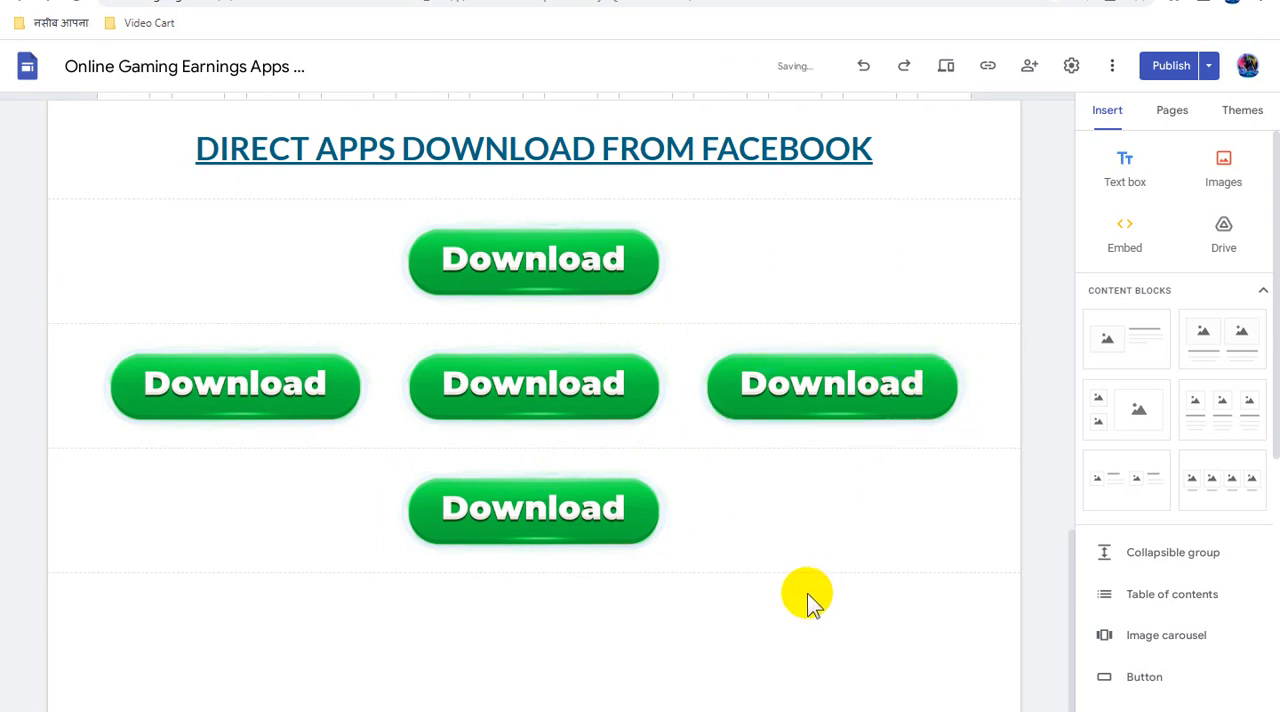
- Insert a text box below the last Download image reading "Invest on Gaming by OWN RISK..."
scroll(812, 597, down, 1)
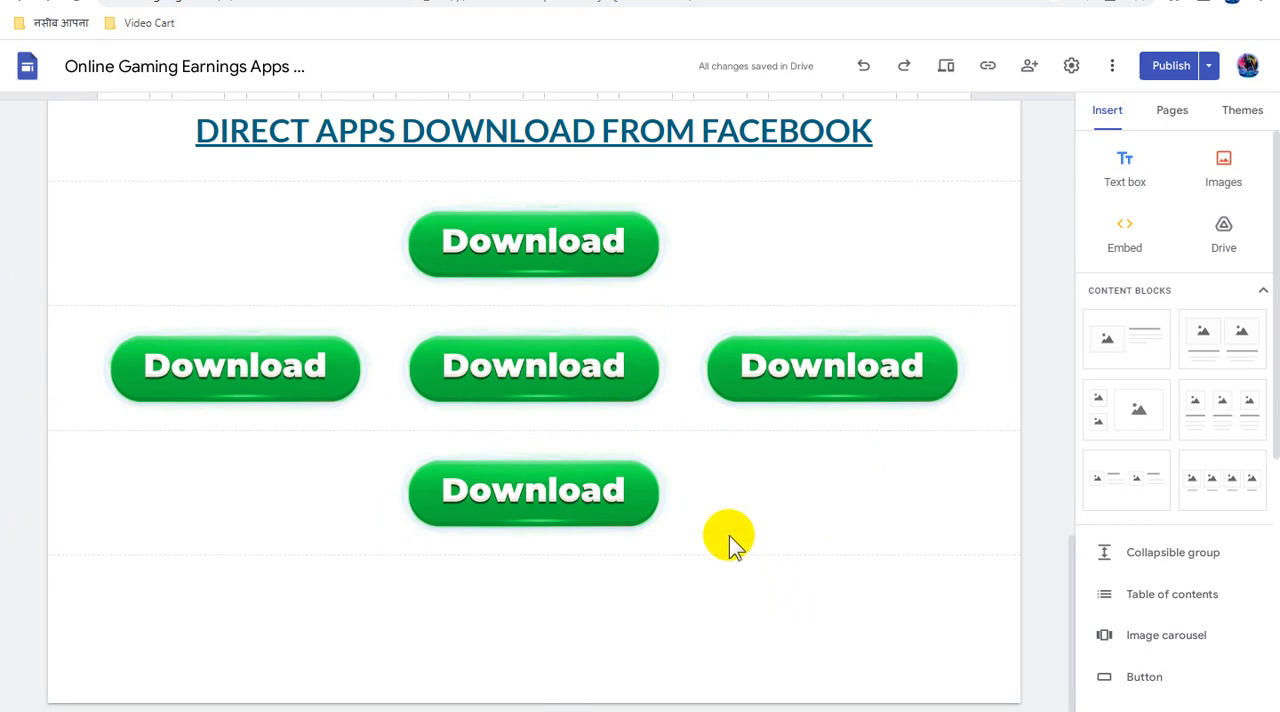
click(610, 493)
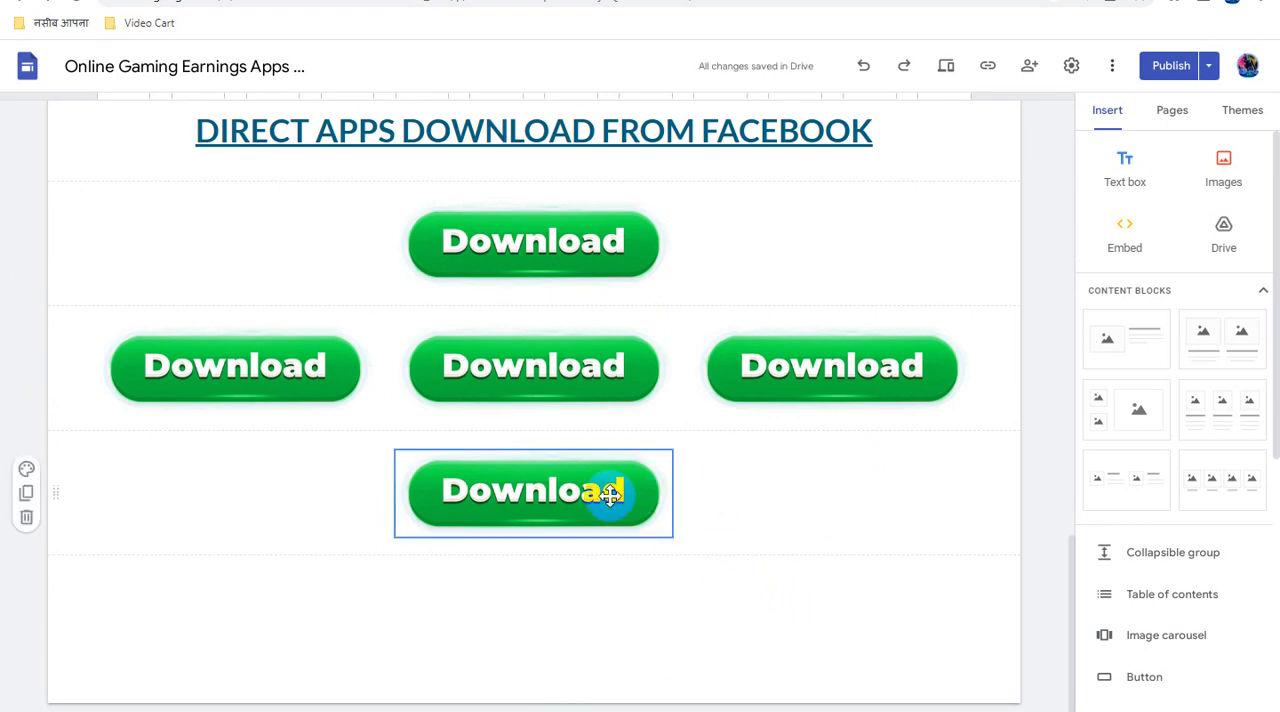
click(1138, 172)
click(423, 580)
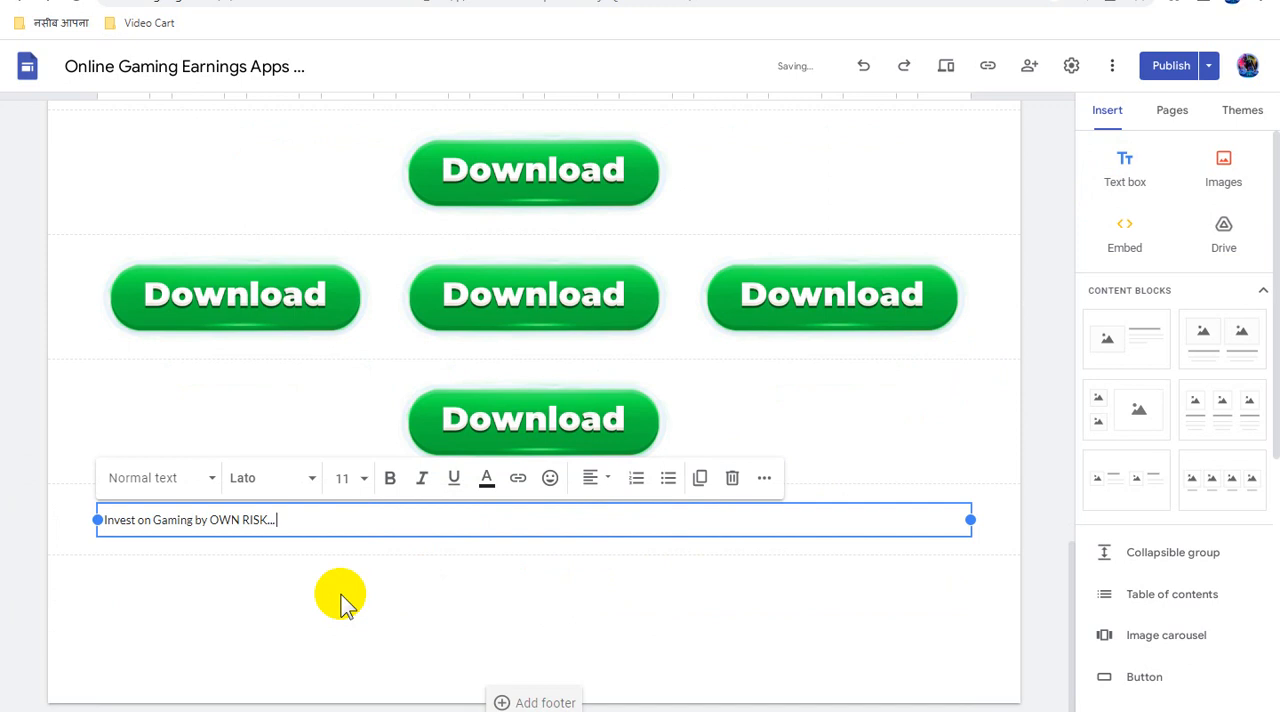
- Make the "Invest on Gaming by OWN RISK..." text bold and set its font size to 30
key(ctrl+a)
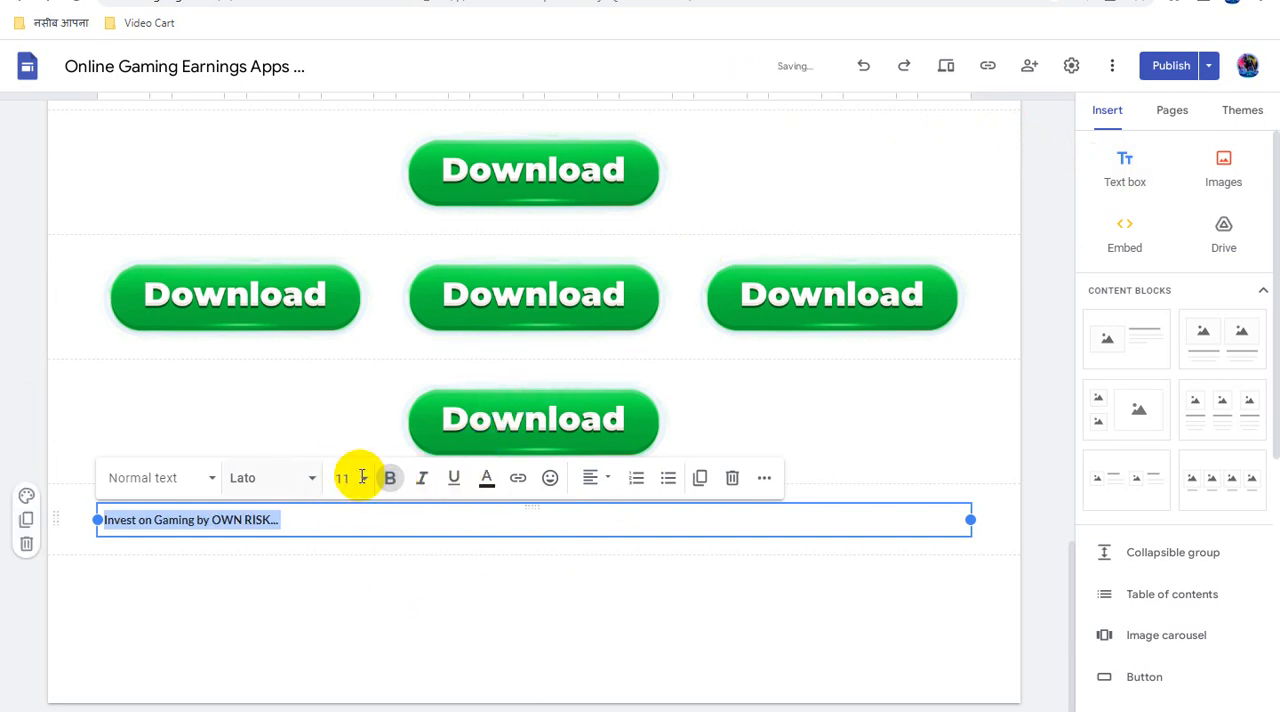
click(360, 478)
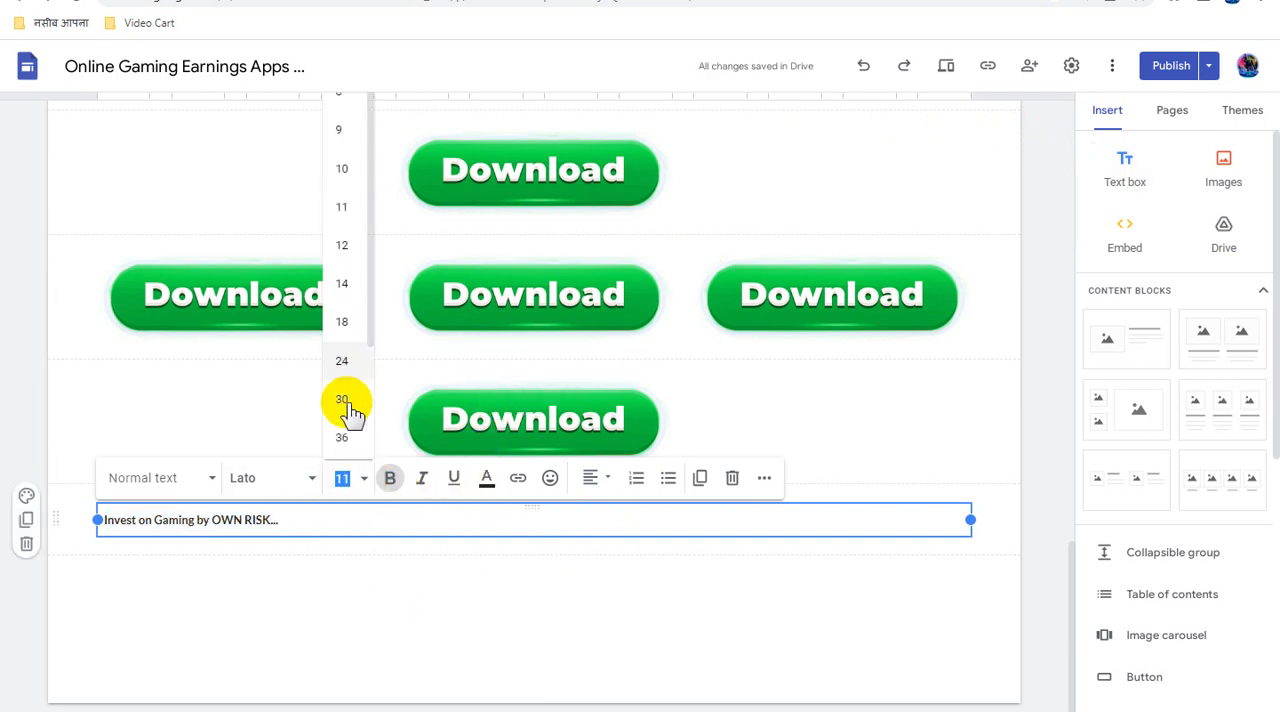
click(349, 405)
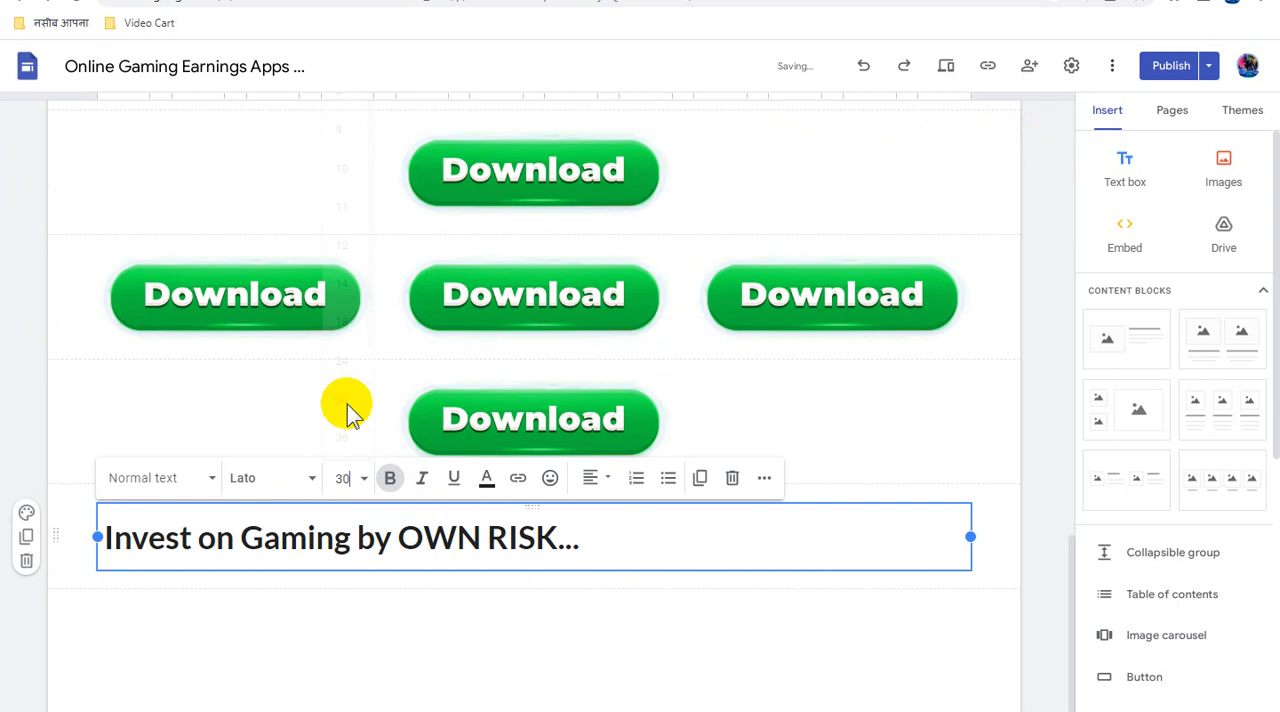
- Insert the word "Apps" after "Gaming" in the risk notice
triple_click(422, 532)
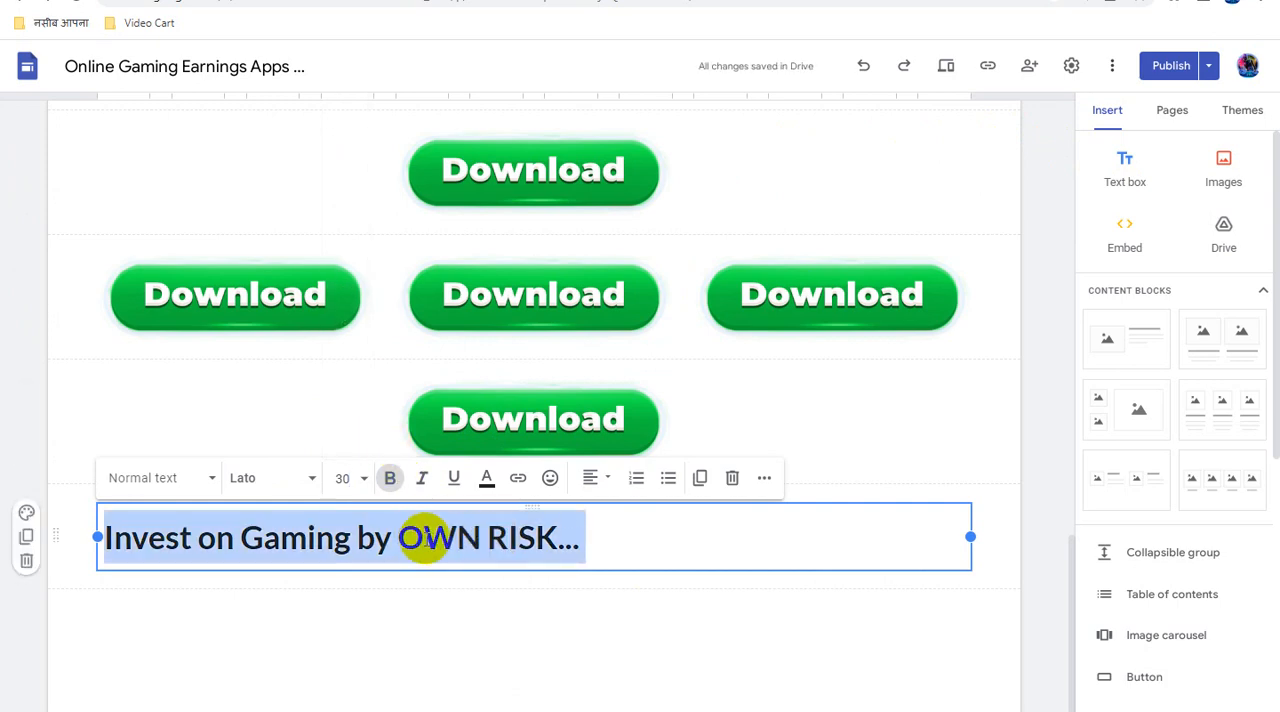
click(364, 531)
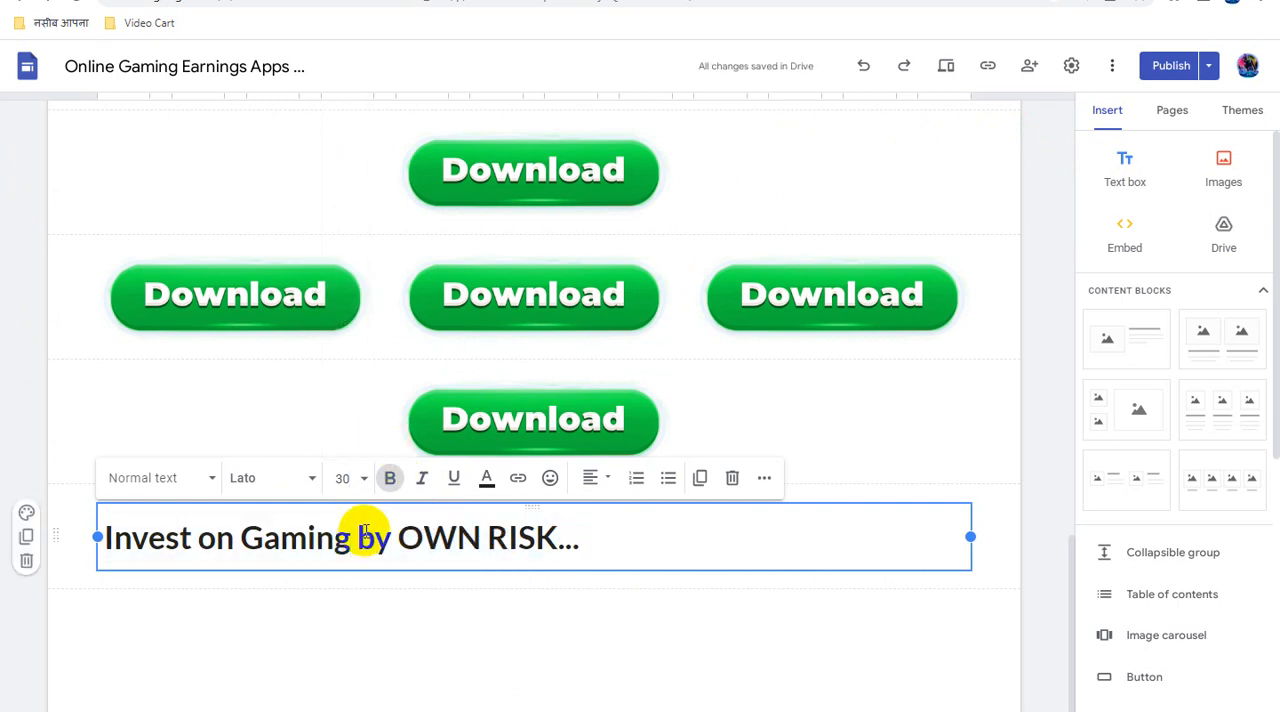
text(A pps)
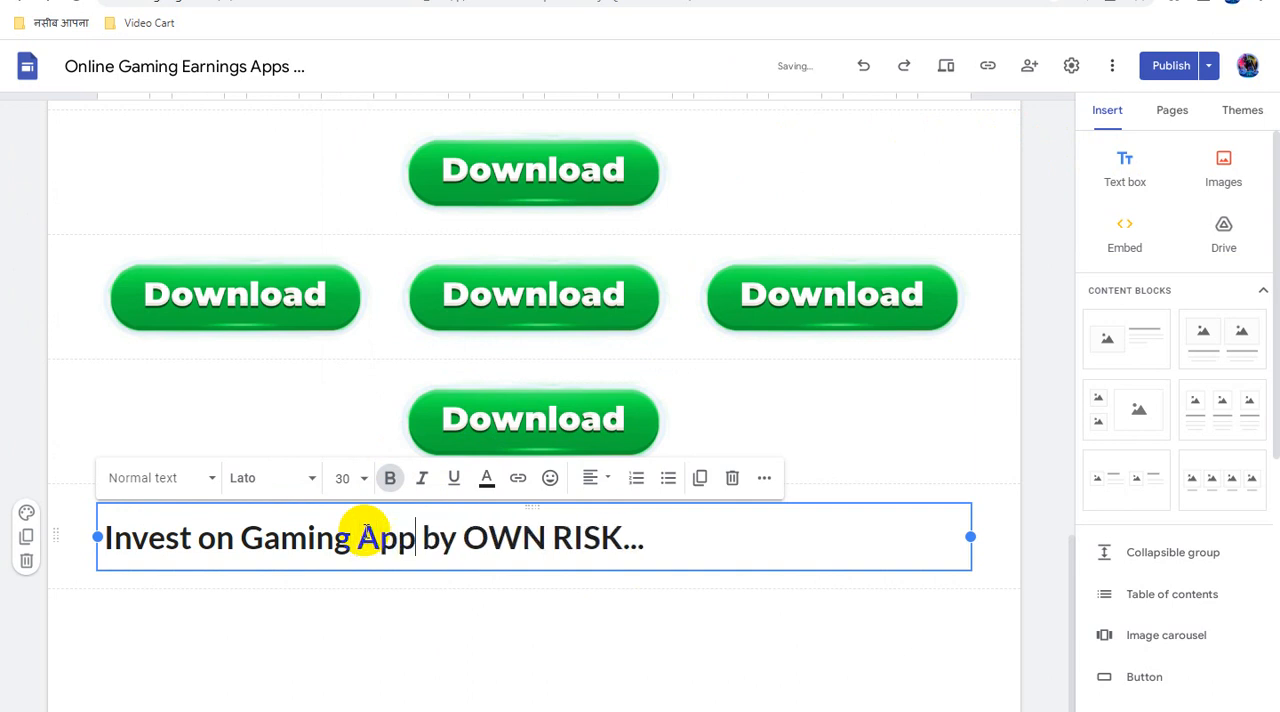
- Center the "Invest on Gaming Apps by OWN RISK..." line and color it red (#ff0000)
triple_click(440, 537)
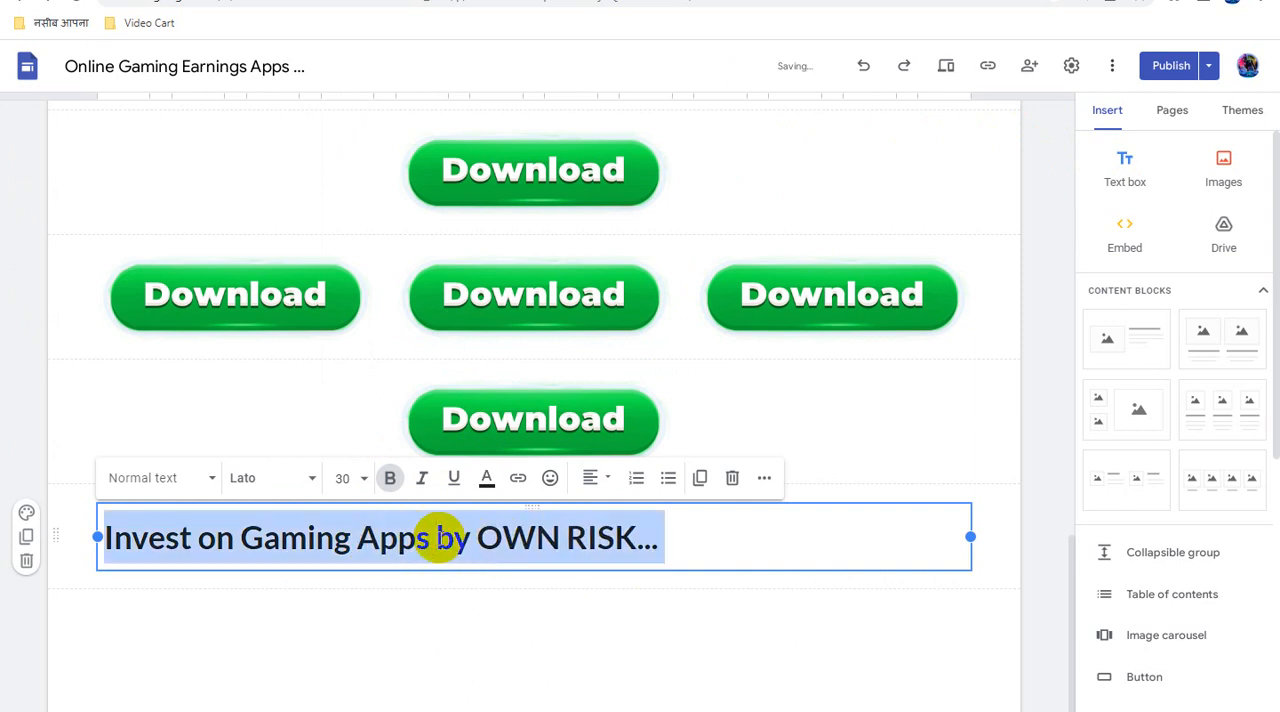
click(605, 480)
click(592, 566)
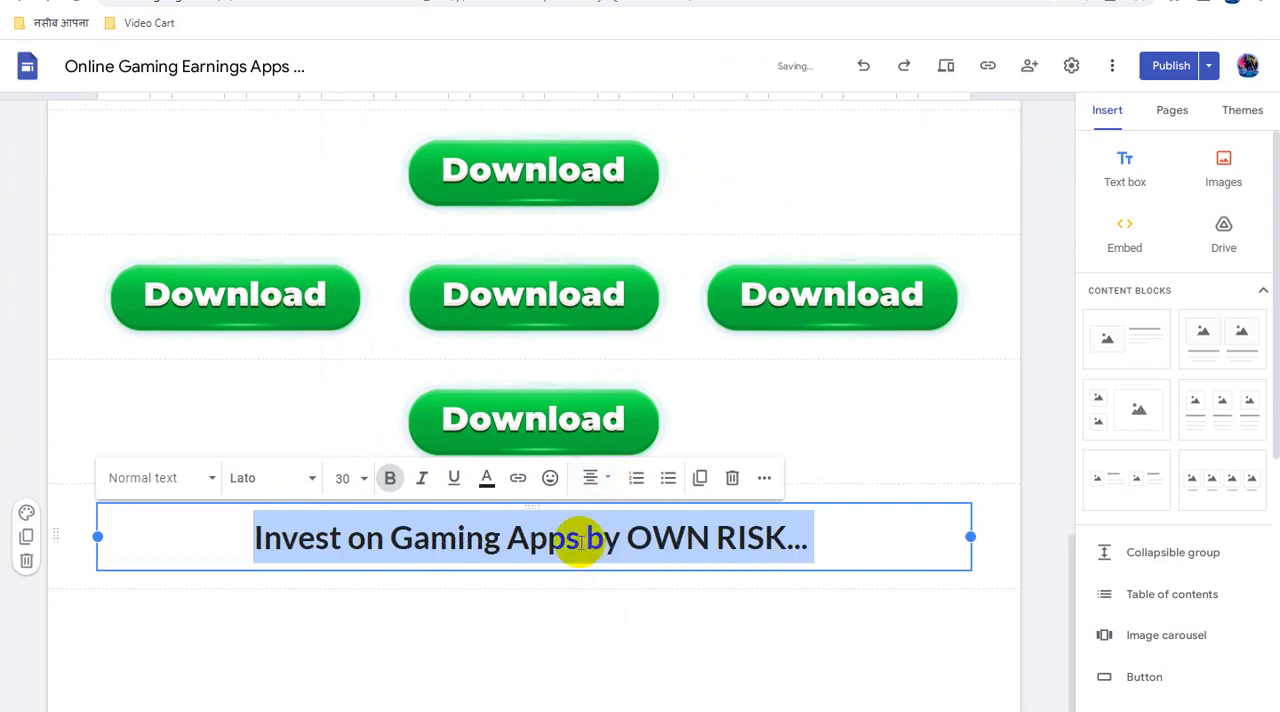
click(486, 480)
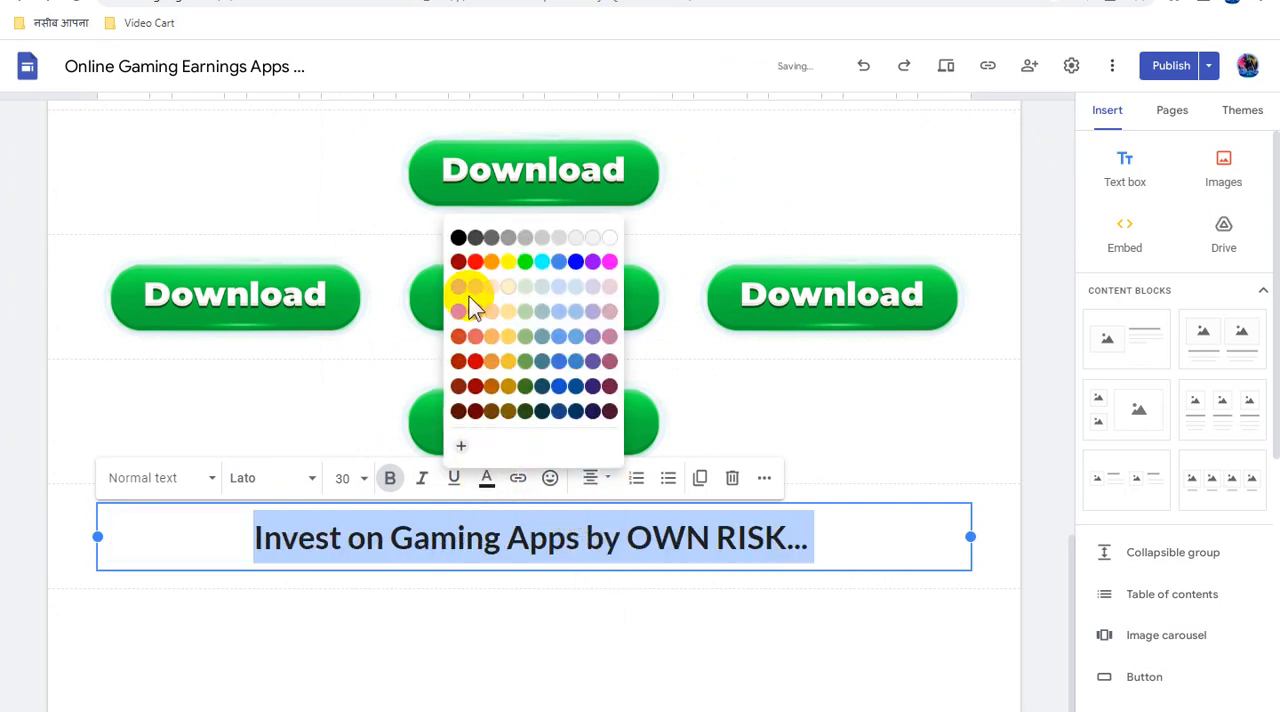
click(476, 263)
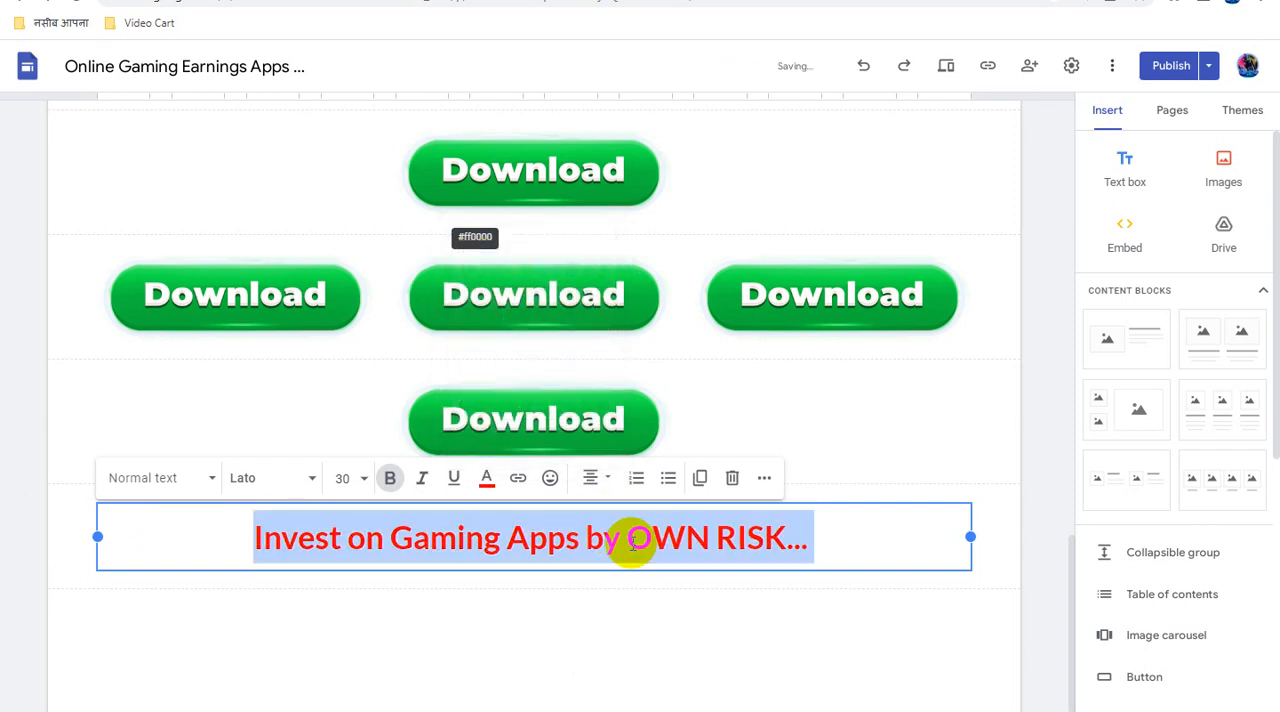
- Underline "OWN RISK..." in the risk notice and deselect the text box
click(627, 537)
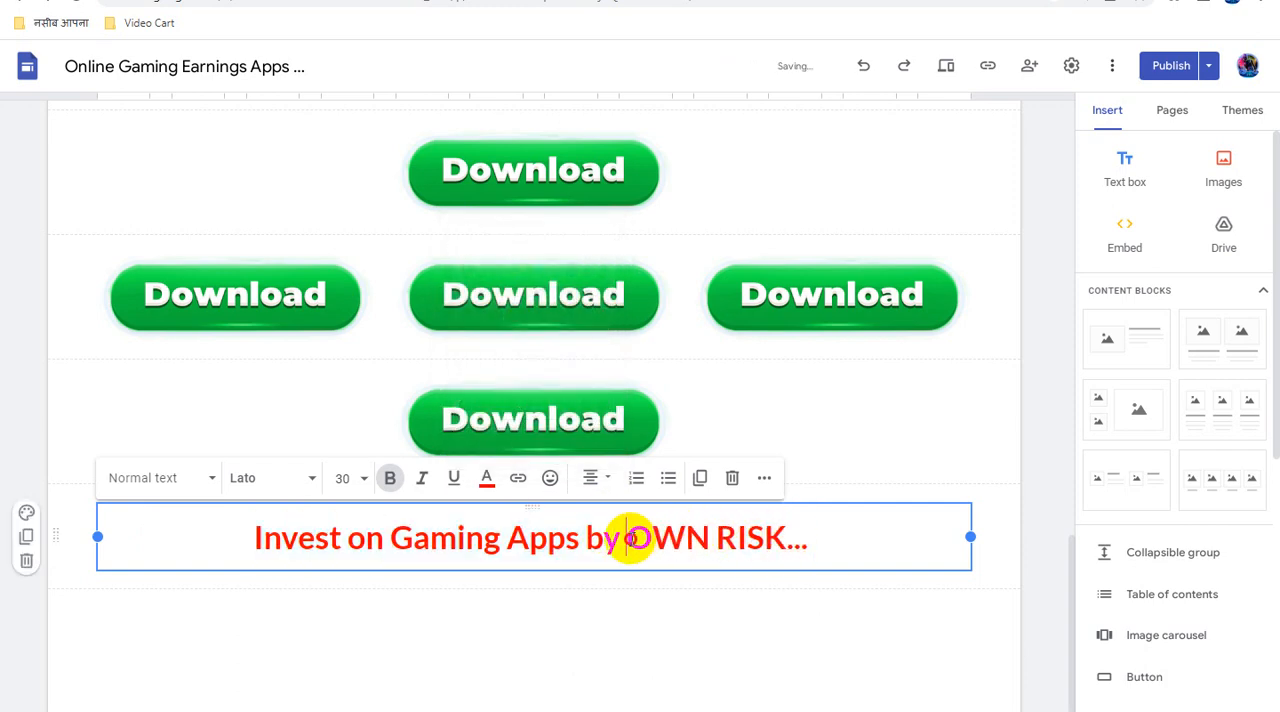
drag(630, 538, 803, 535)
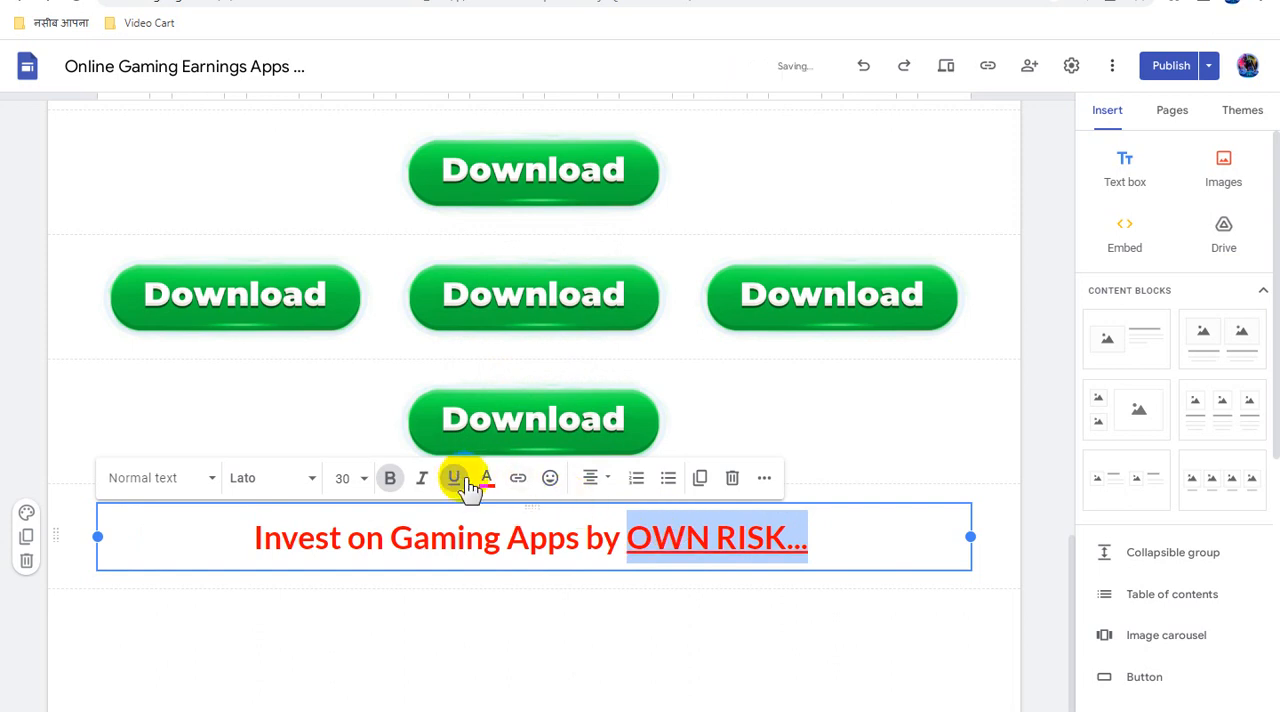
click(566, 541)
click(713, 617)
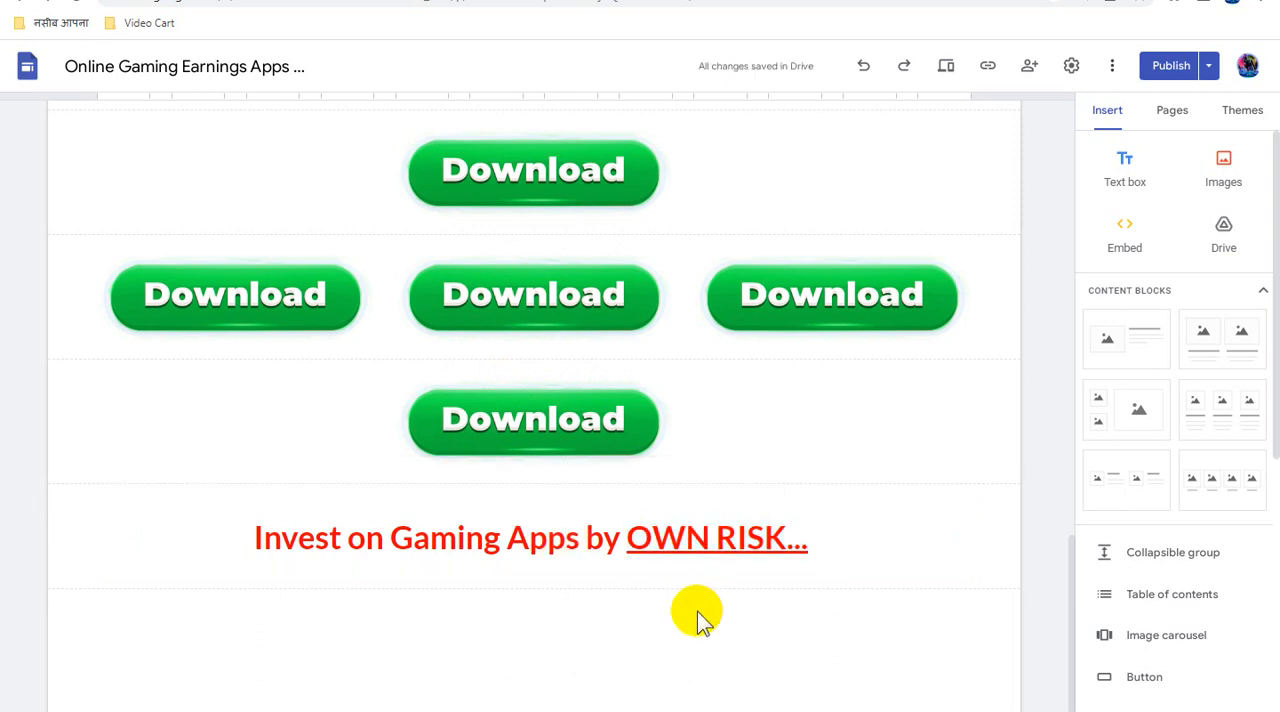
- Publish the updated Home page and check for remaining unpublished changes
scroll(697, 615, down, 1)
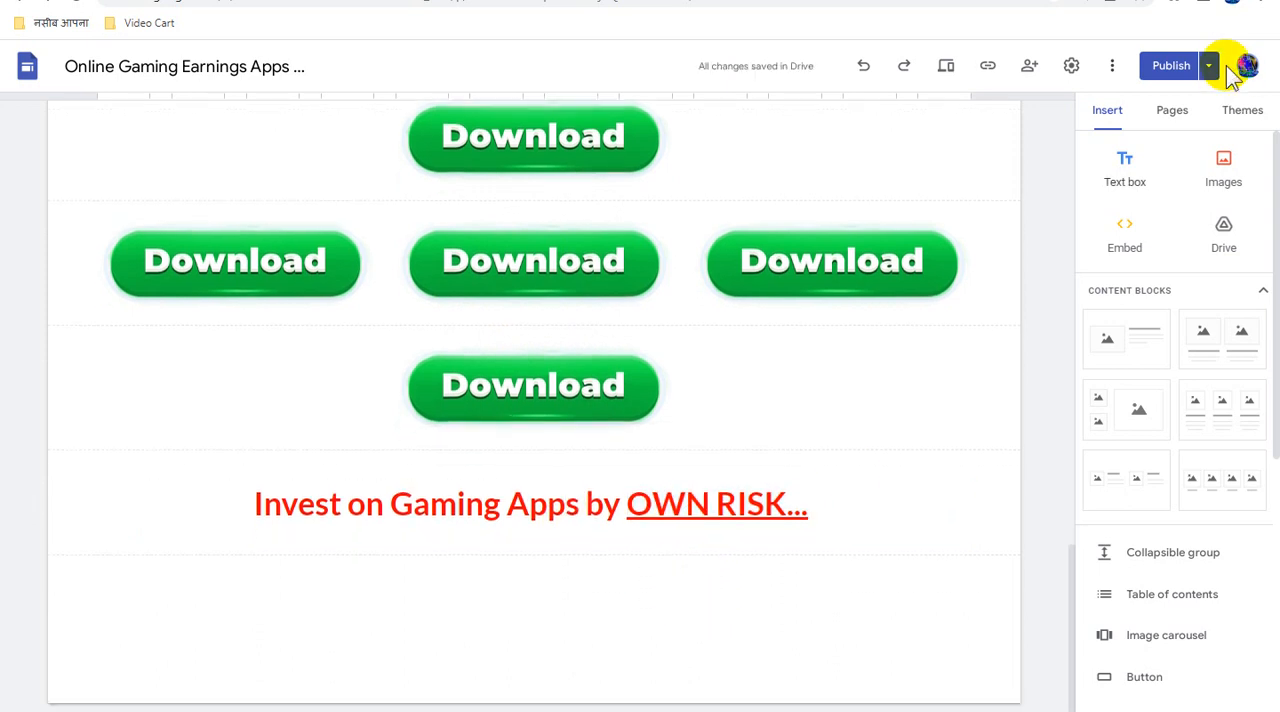
click(1172, 68)
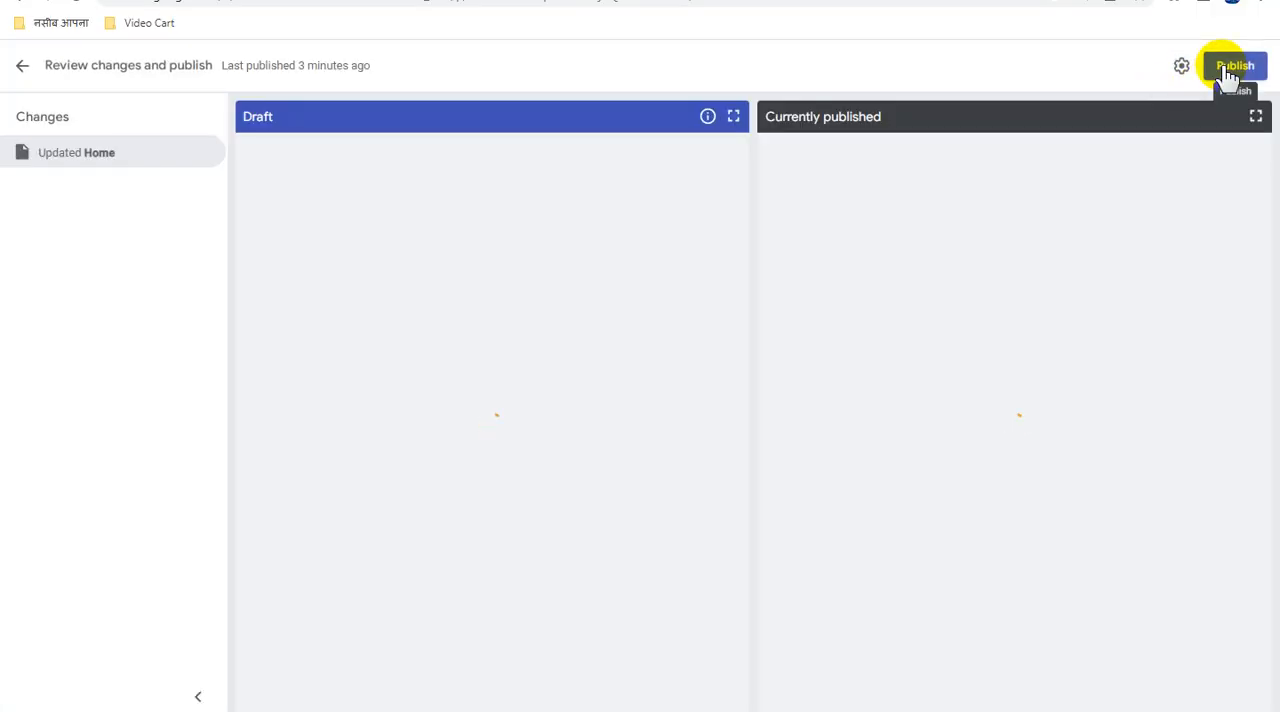
click(1224, 70)
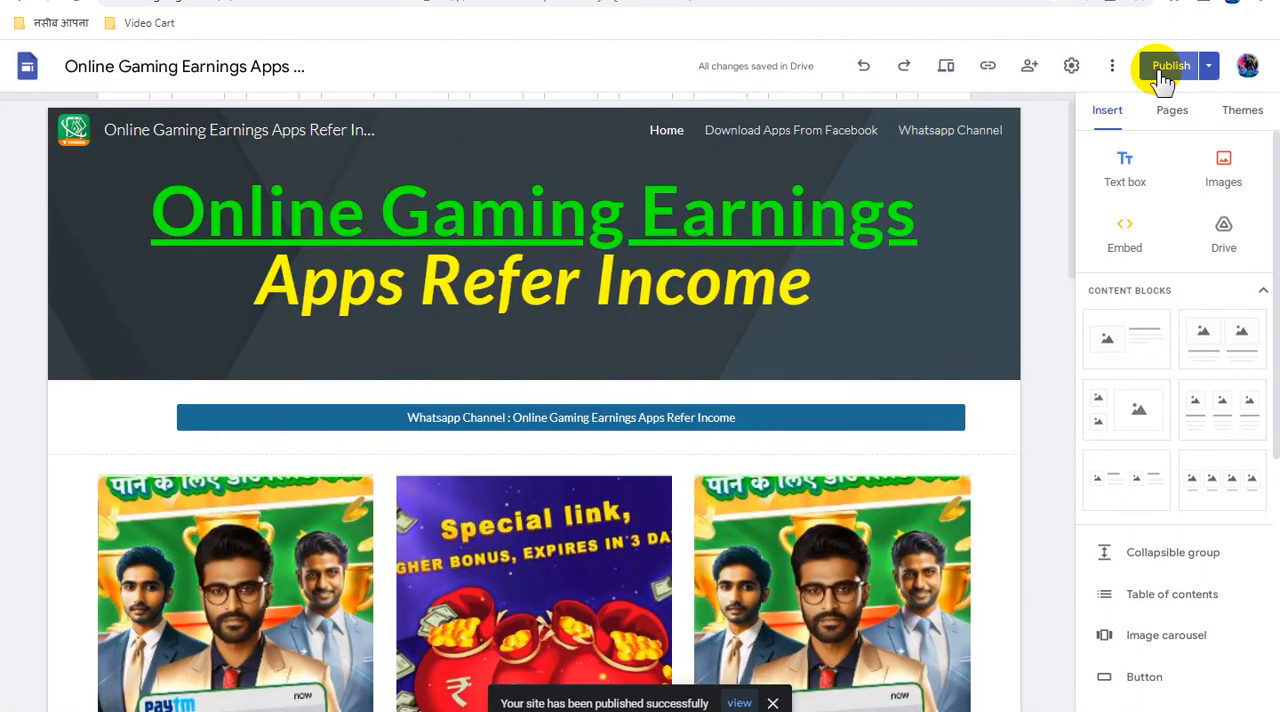
click(1165, 78)
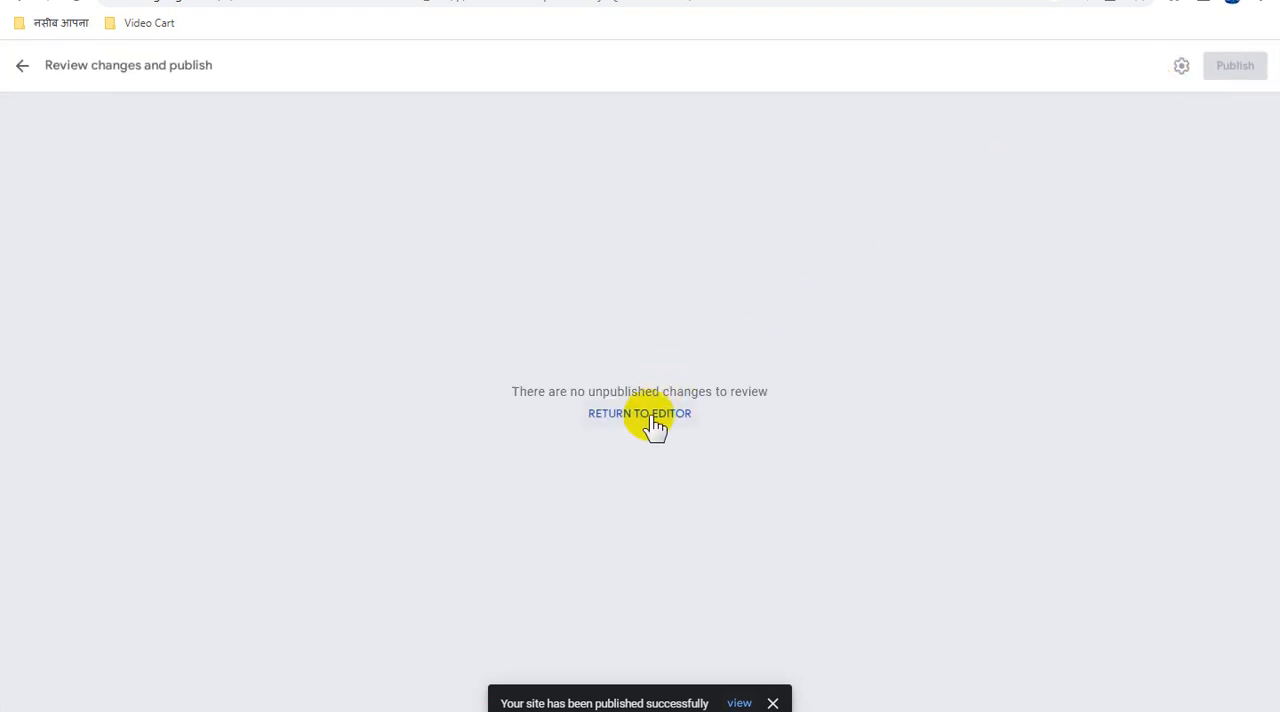
- Return to the site editor and copy the link to the published site
click(653, 420)
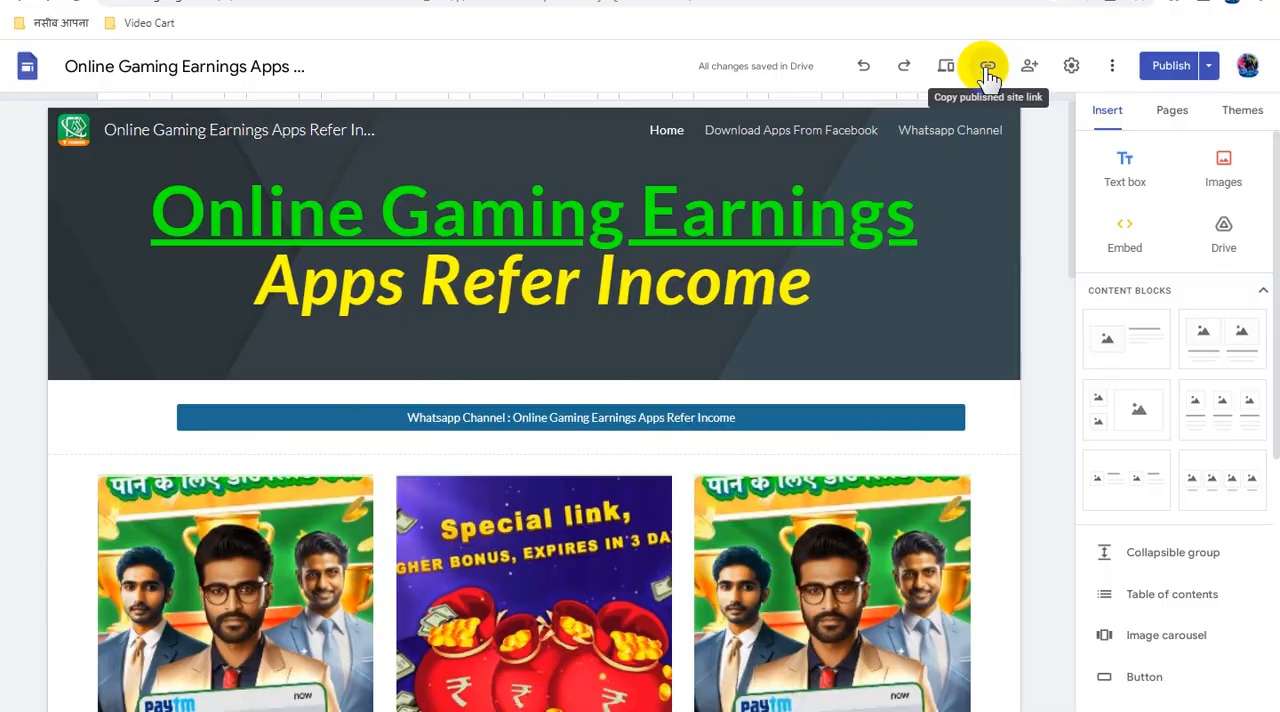
click(987, 70)
click(818, 394)
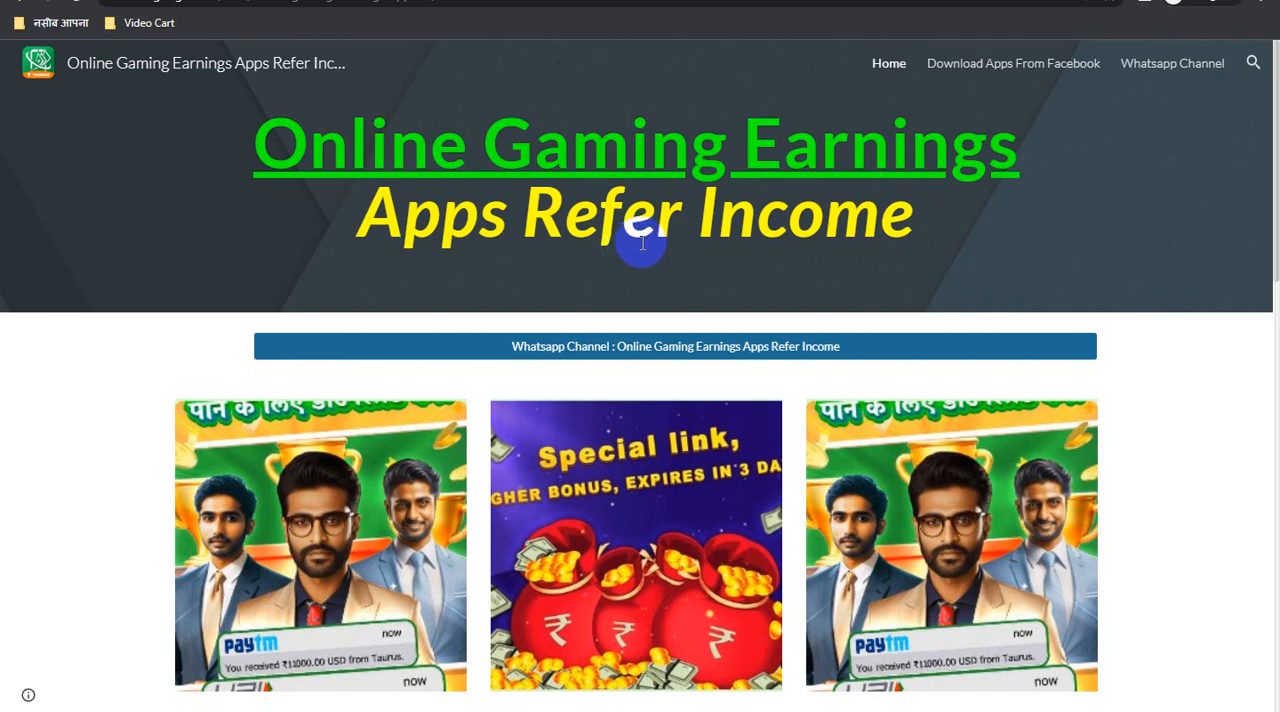
- Open the published site in a separate browser window and review the Home page's images, download links, download buttons and risk notice
scroll(642, 242, down, 4)
scroll(642, 244, down, 3)
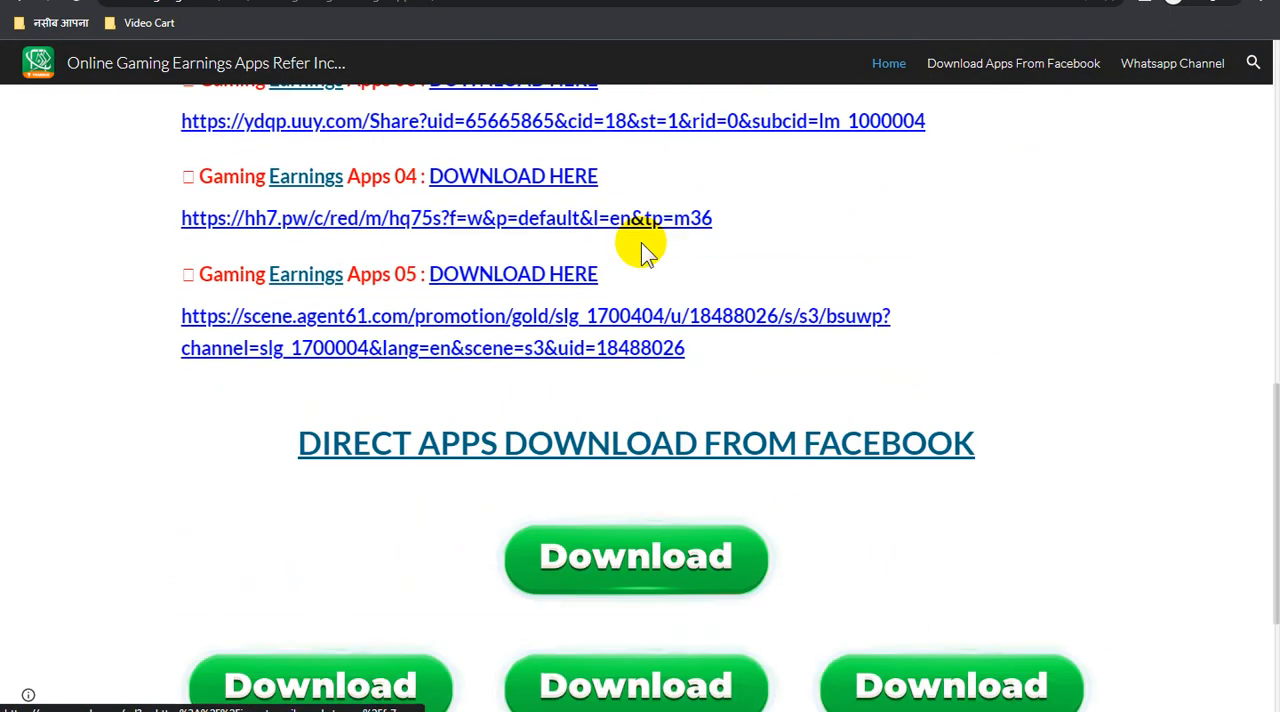
scroll(641, 243, down, 3)
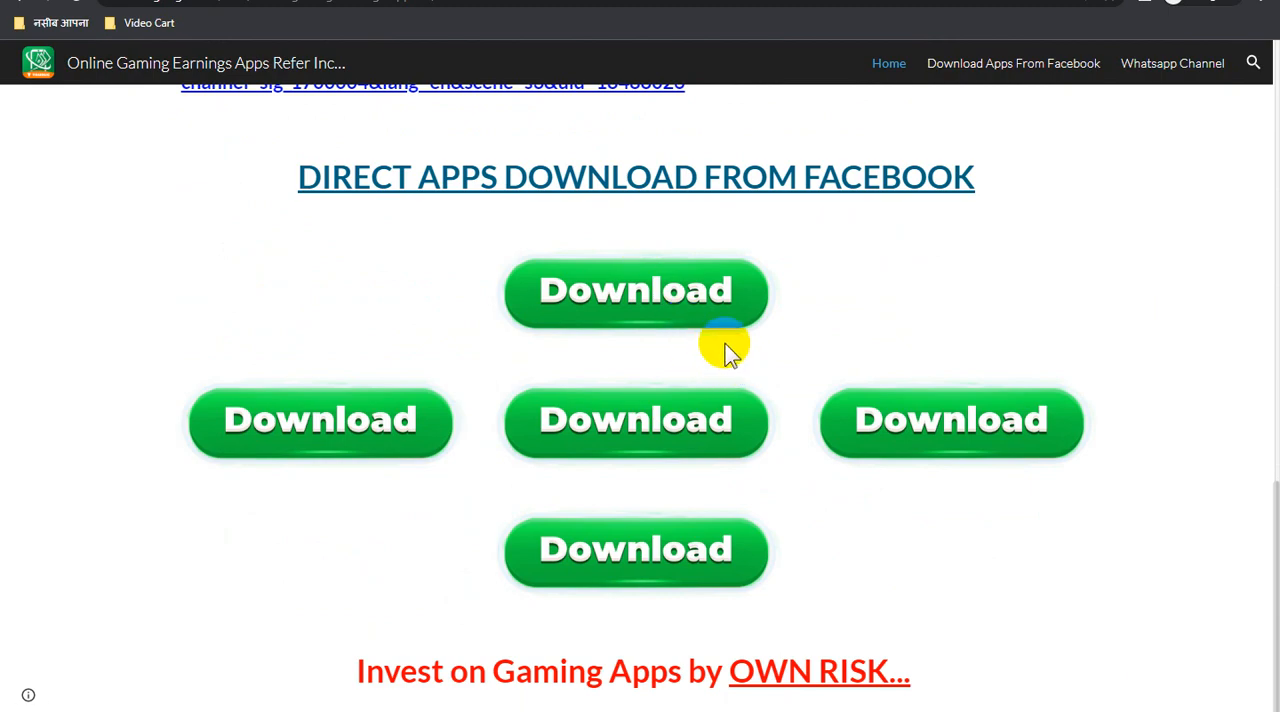
scroll(783, 457, up, 3)
scroll(787, 452, up, 10)
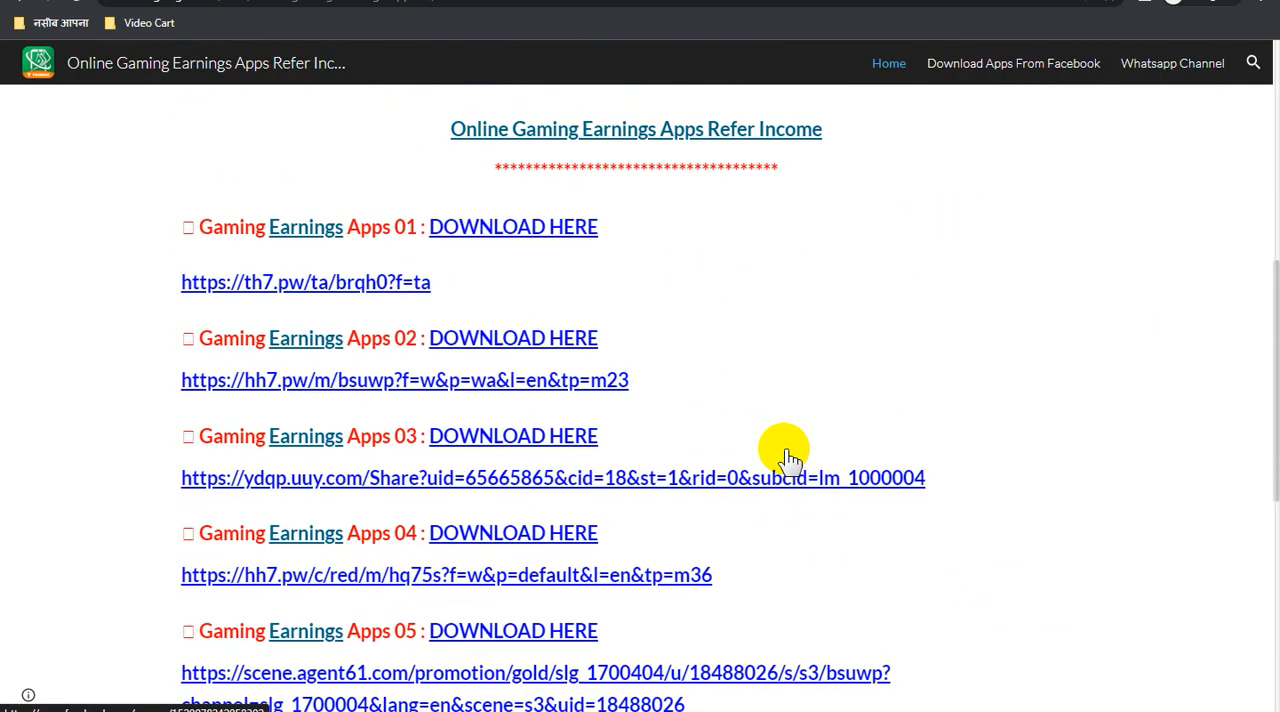
scroll(787, 450, down, 10)
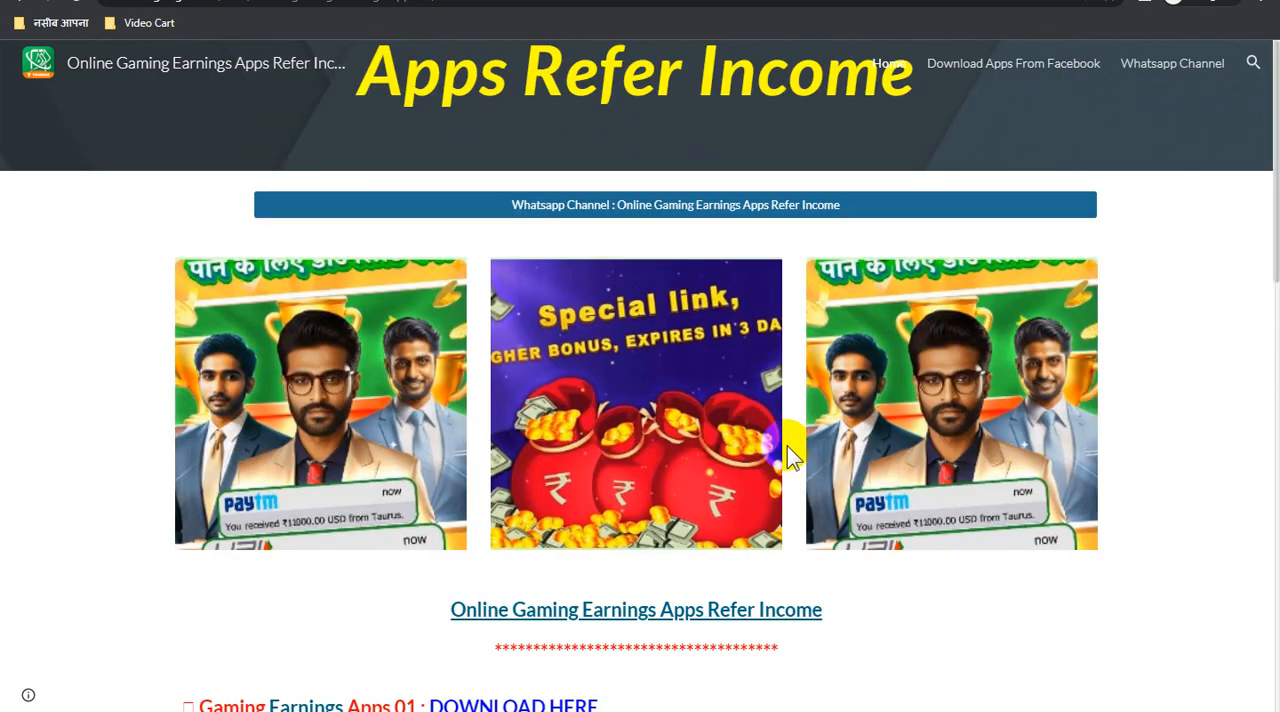
scroll(788, 446, up, 10)
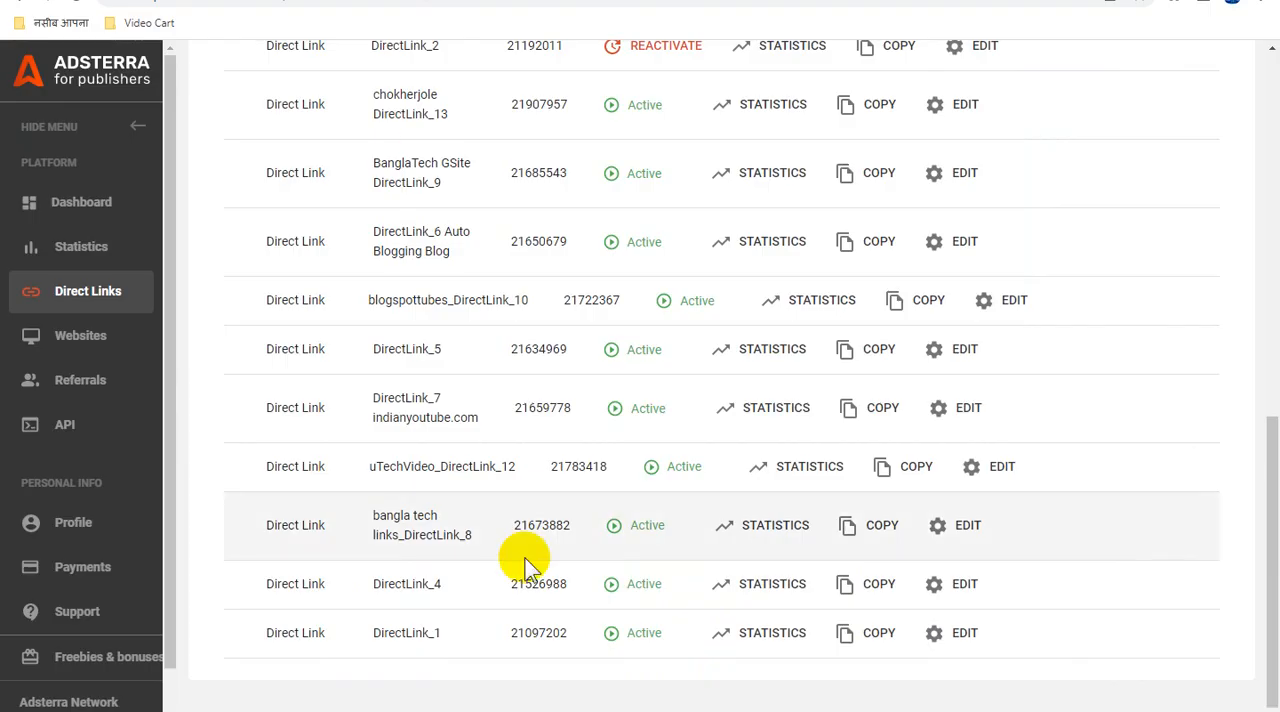
- Copy the DirectLink_4 URL from Adsterra and add it to the Google Sites navigation as a new link named "Direct Ads Run Website"
click(848, 588)
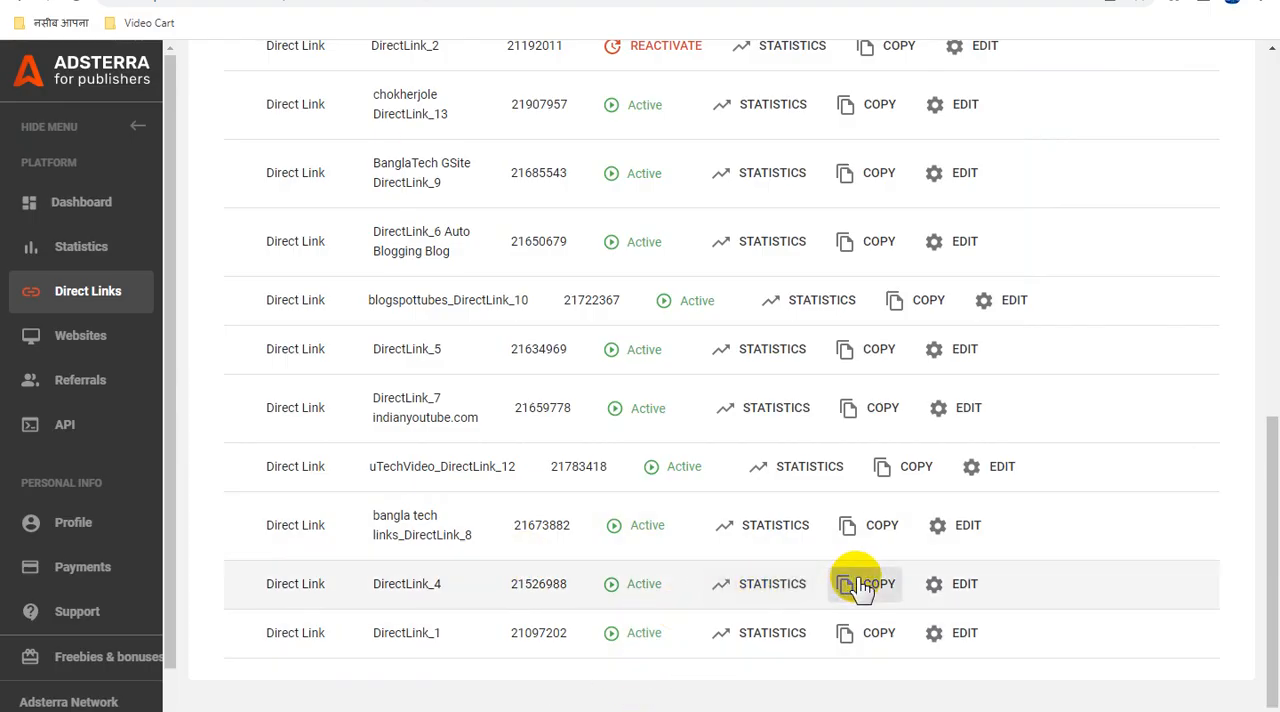
click(149, 8)
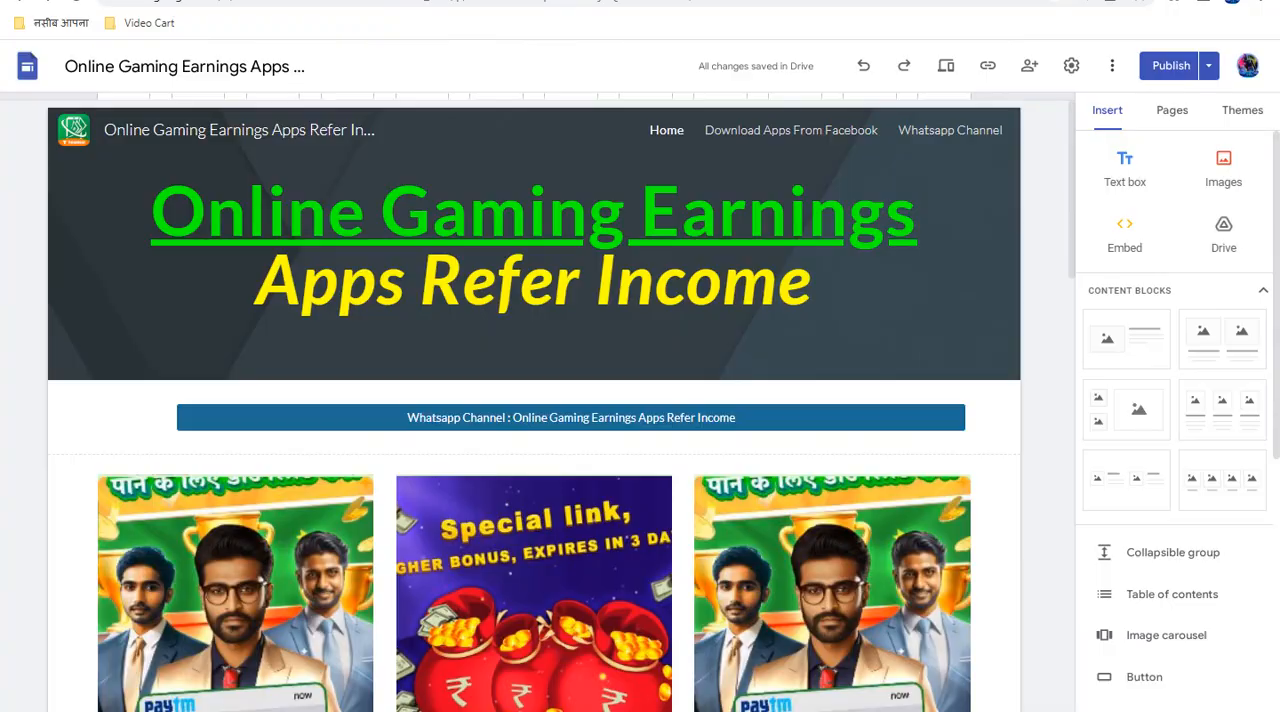
click(1170, 112)
mouse_move(1178, 670)
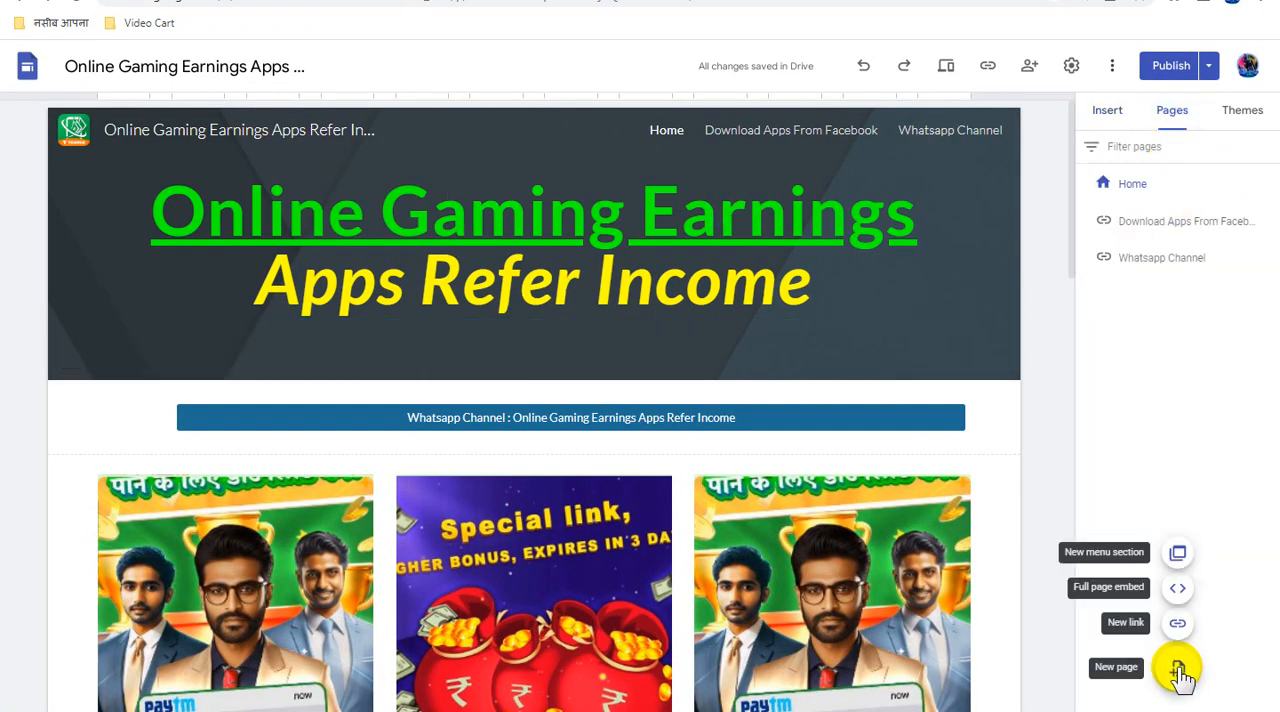
click(1178, 622)
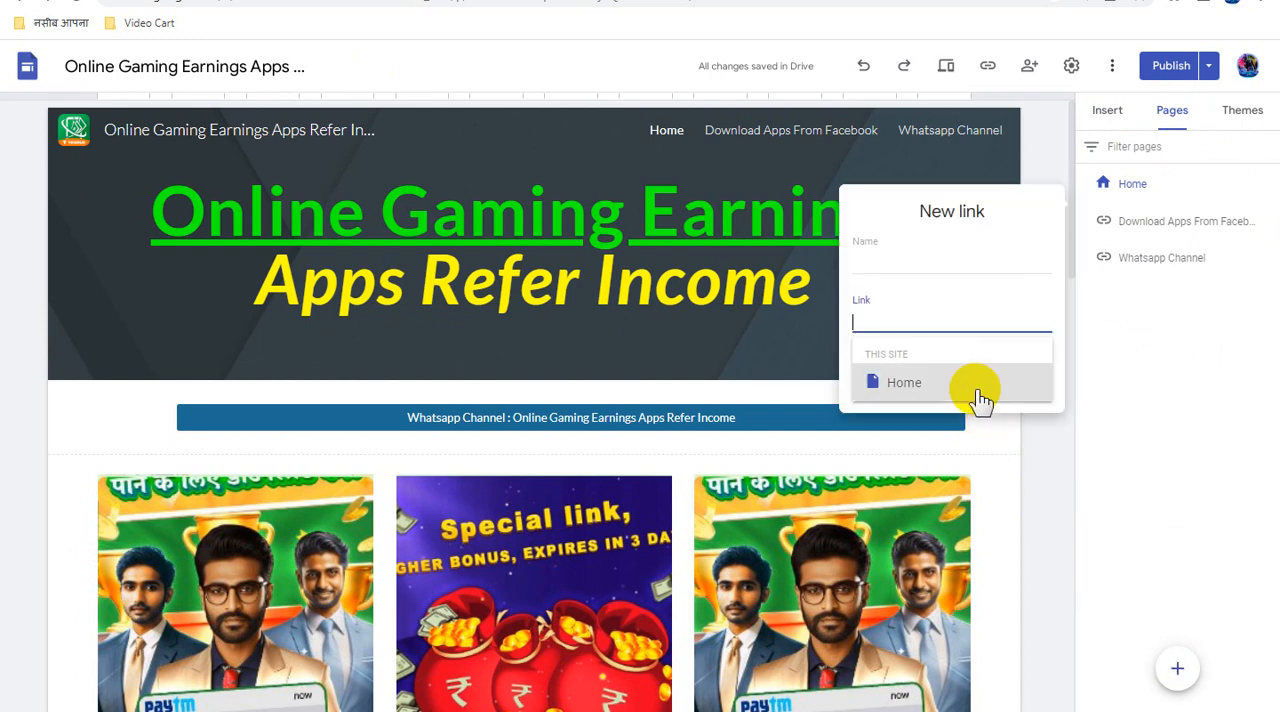
key(ctrl+v)
click(892, 263)
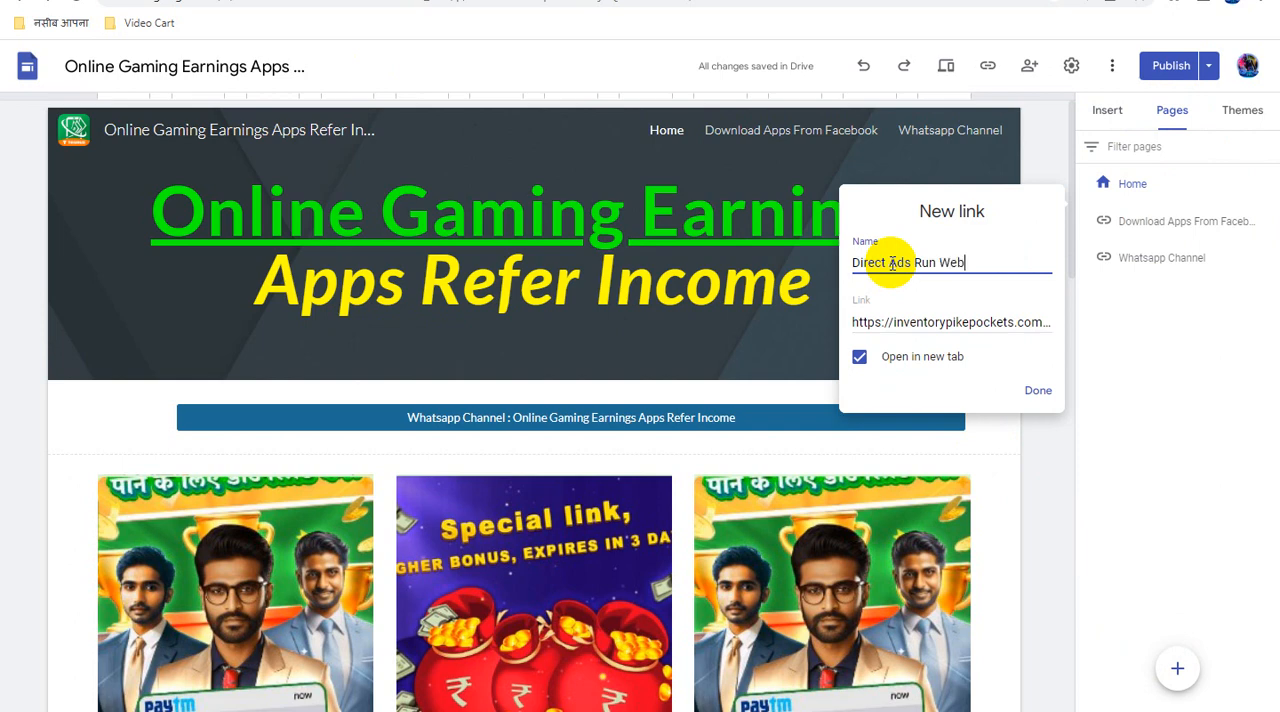
click(1040, 391)
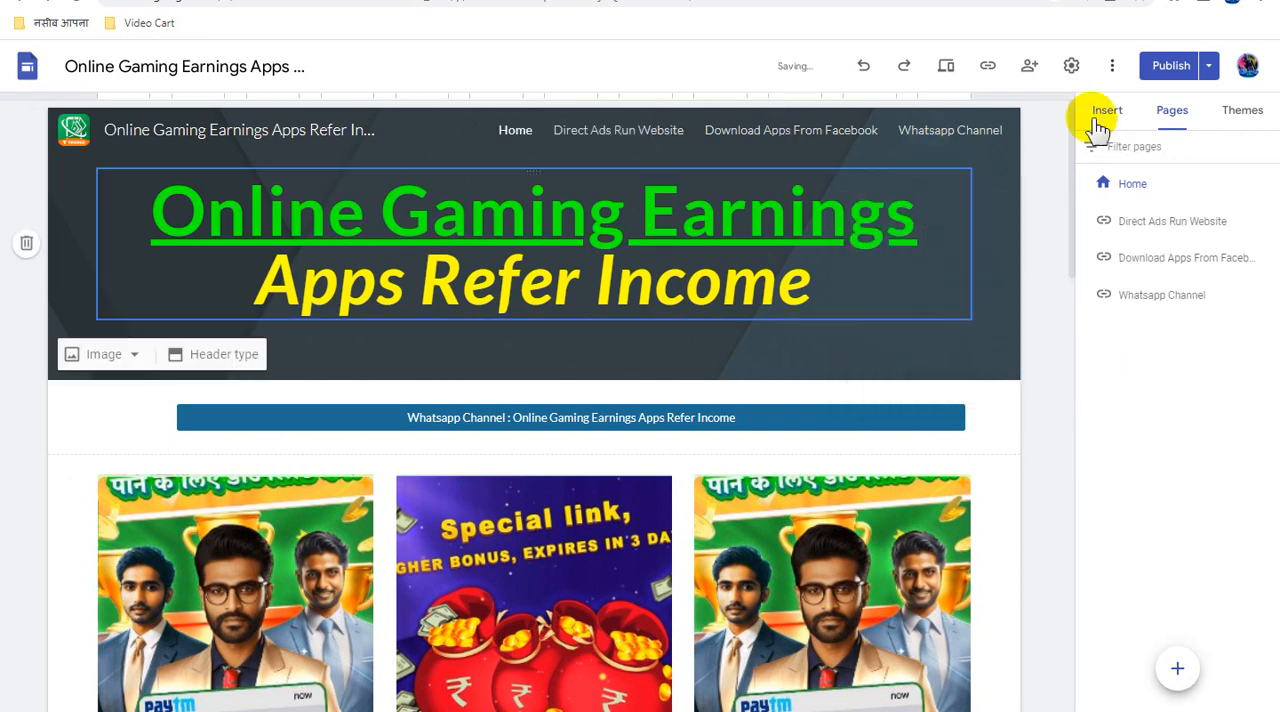
- Publish the site with the new navigation link and recheck for unpublished changes
click(1168, 66)
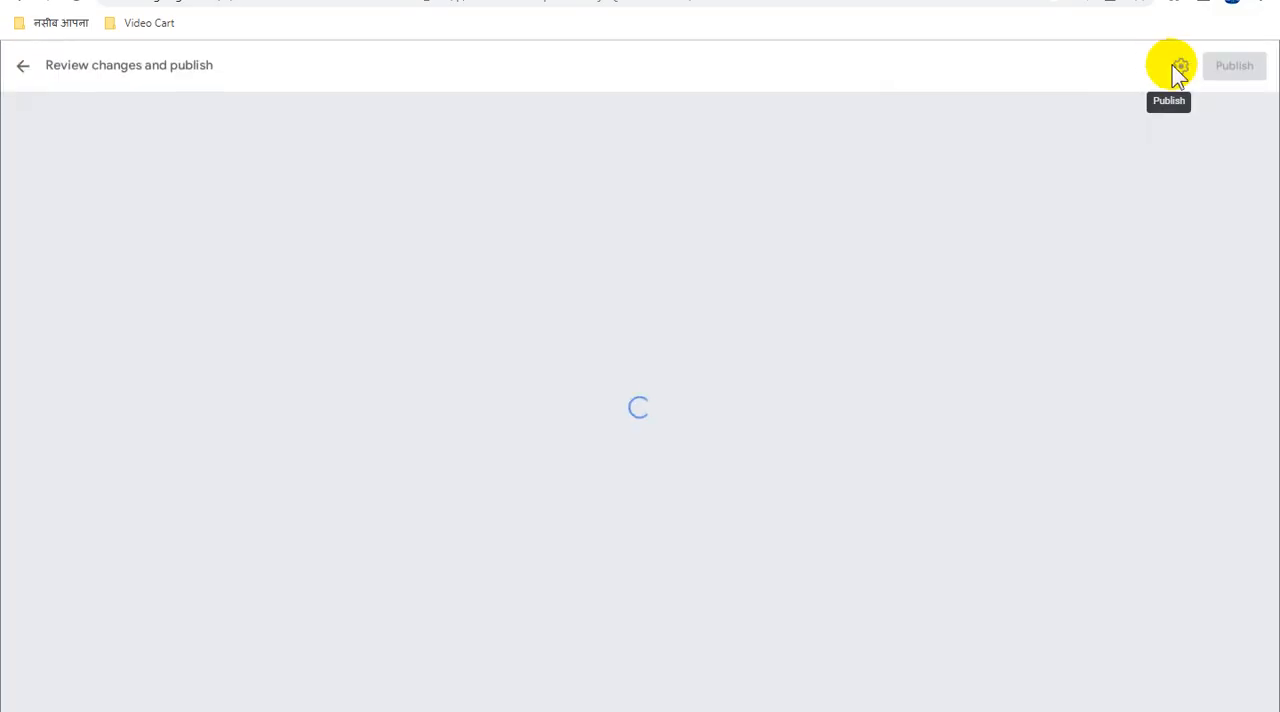
click(1226, 72)
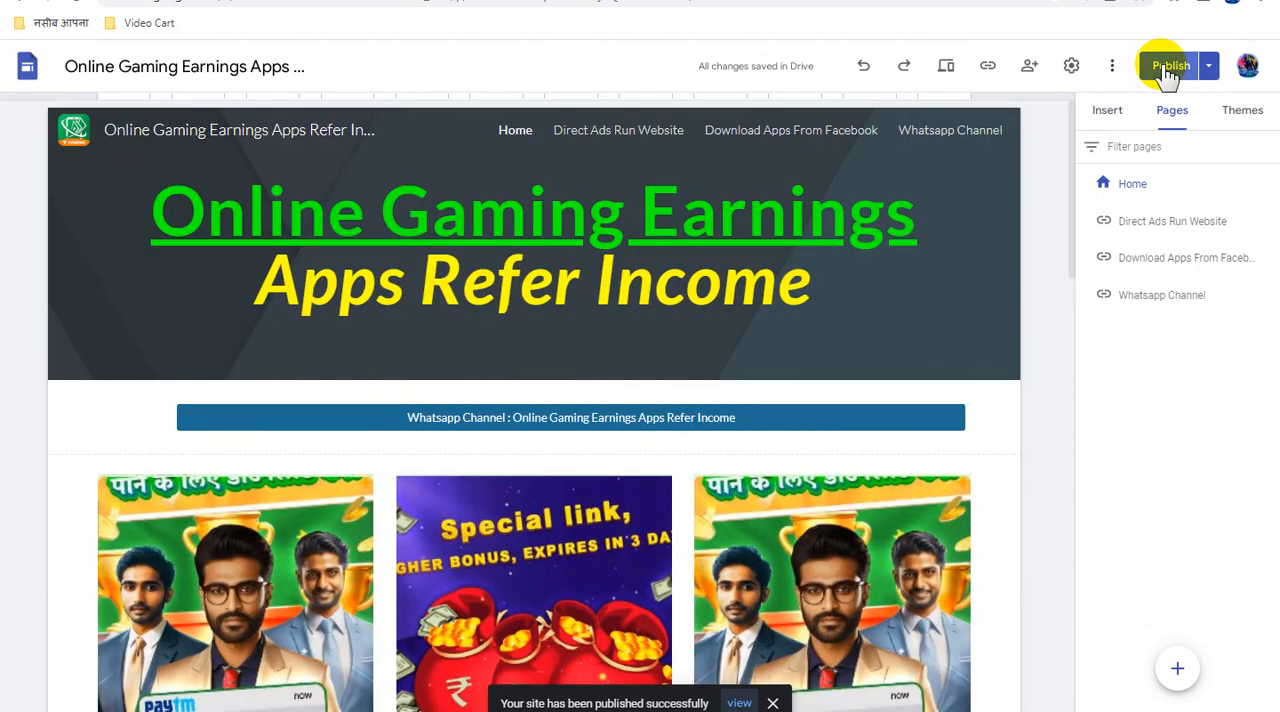
click(1168, 70)
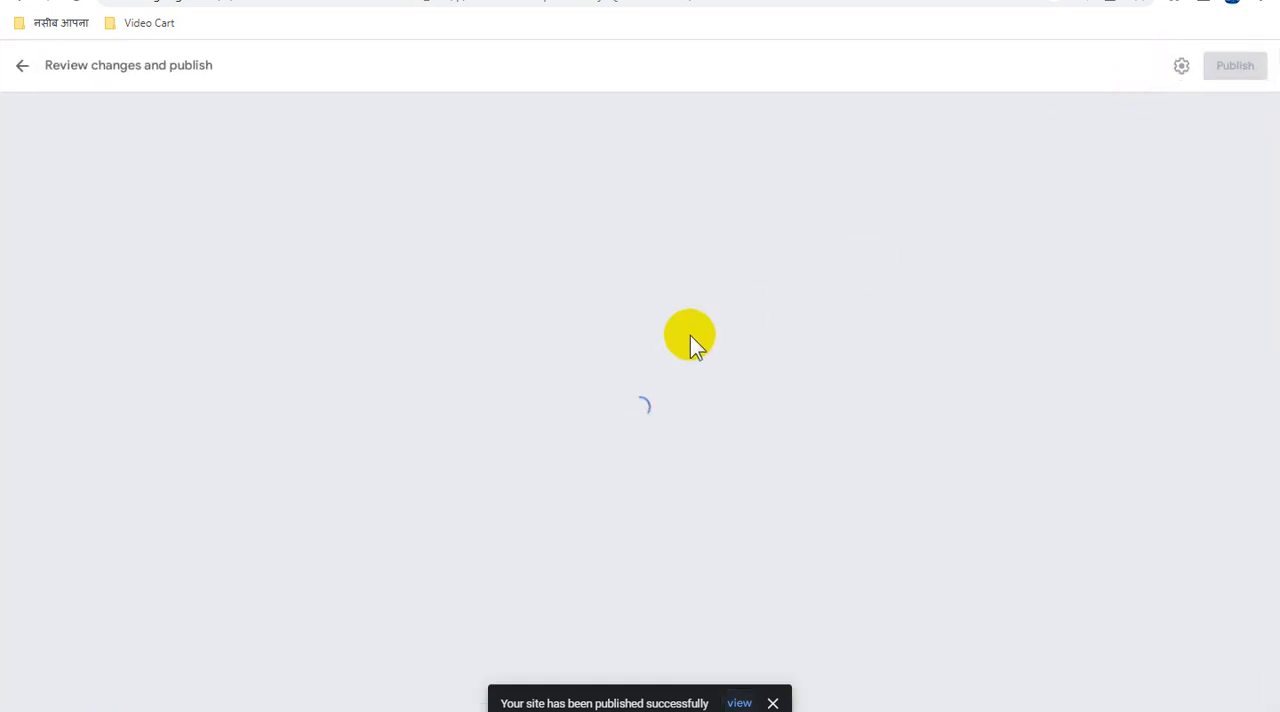